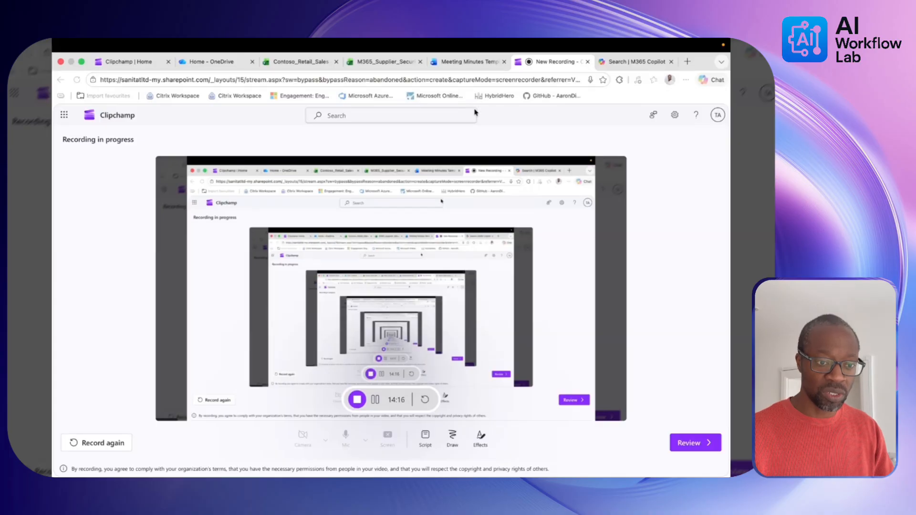
Switch the browser to the Meeting Minutes Template document while Clipchamp records.
click(470, 61)
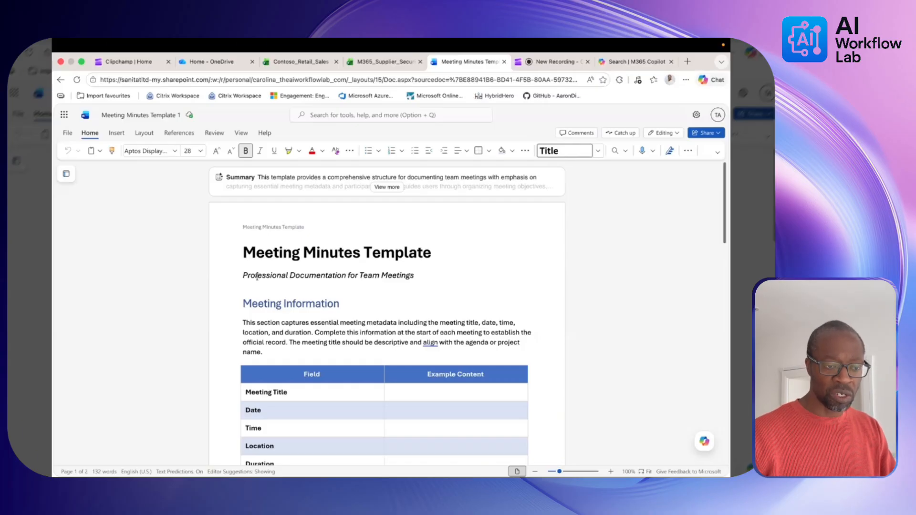
scroll(387, 336, down, 10)
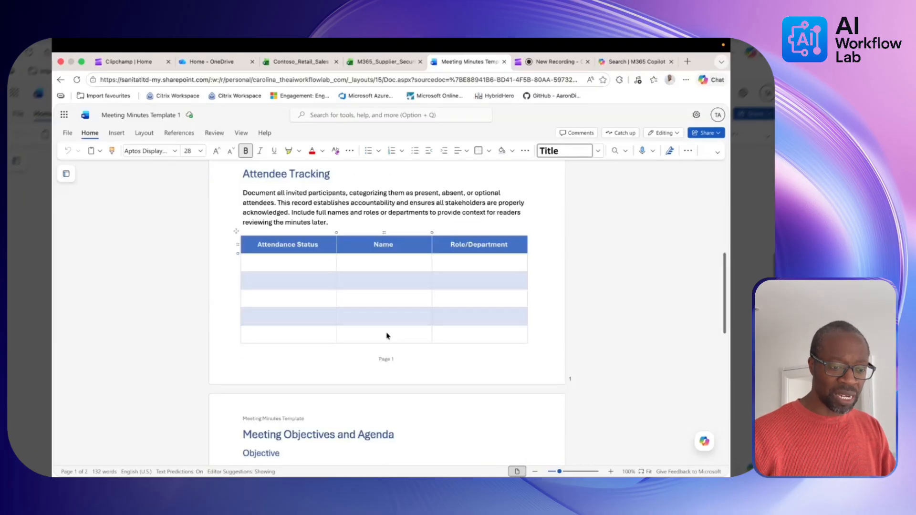
scroll(387, 336, down, 10)
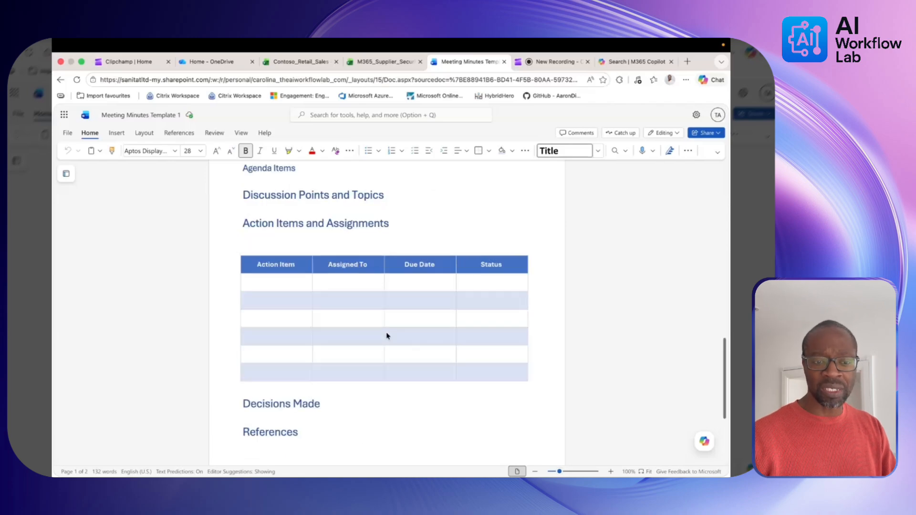
scroll(386, 336, up, 2)
scroll(387, 336, up, 10)
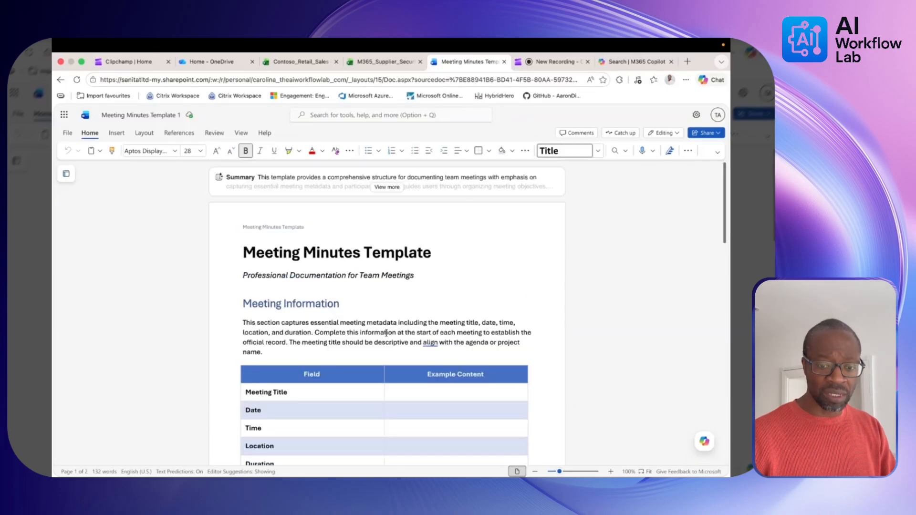
mouse_move(704, 445)
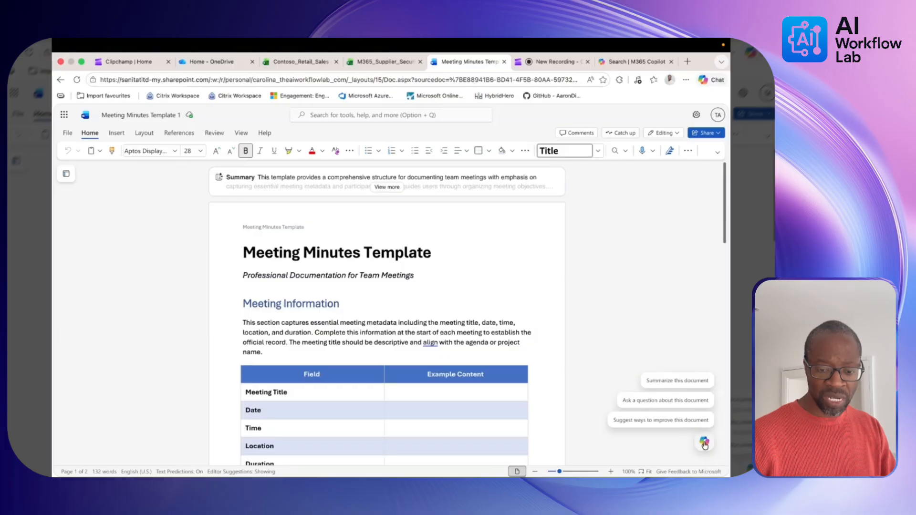
Paste a Copilot prompt to draft professional meeting minutes following the template's sections exactly.
click(704, 445)
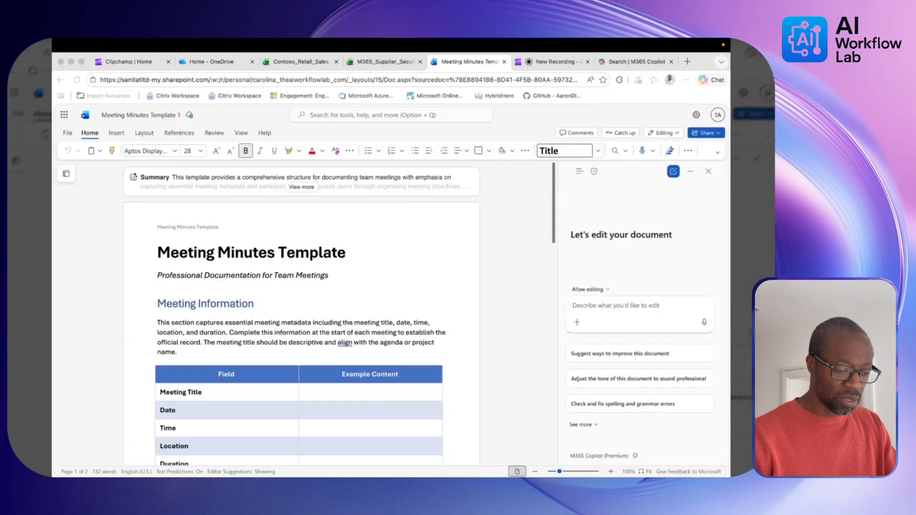
click(590, 302)
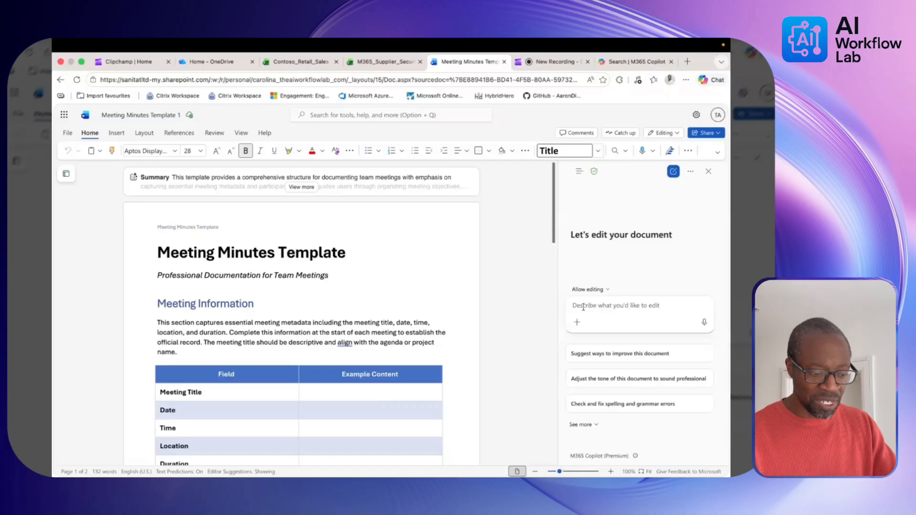
text(Draft a professional set of meeting minutes using the structure provided in this document. Follow the headings, sections and formatting exactly as they appear - do not add , remove or reorder sections)
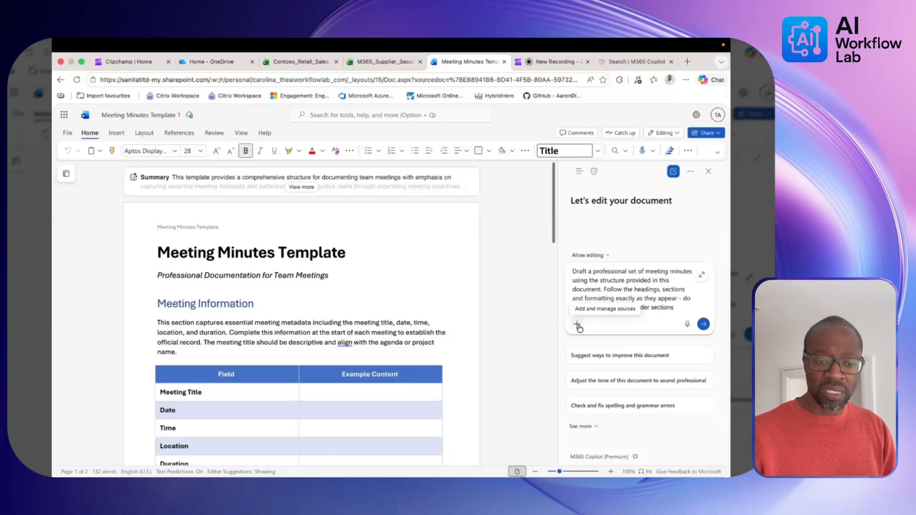
click(578, 326)
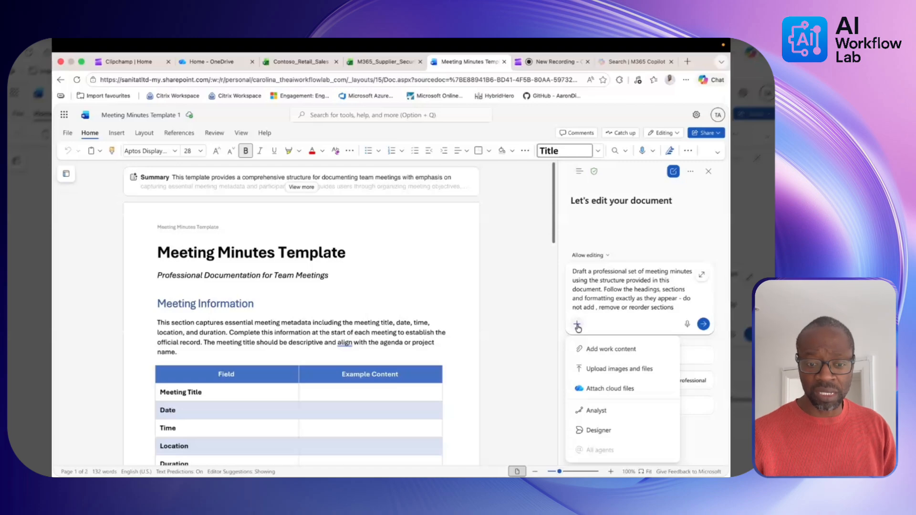
Search work content for 'contoso coffee project' and attach the Contoso Coffee Project review meeting.
click(611, 353)
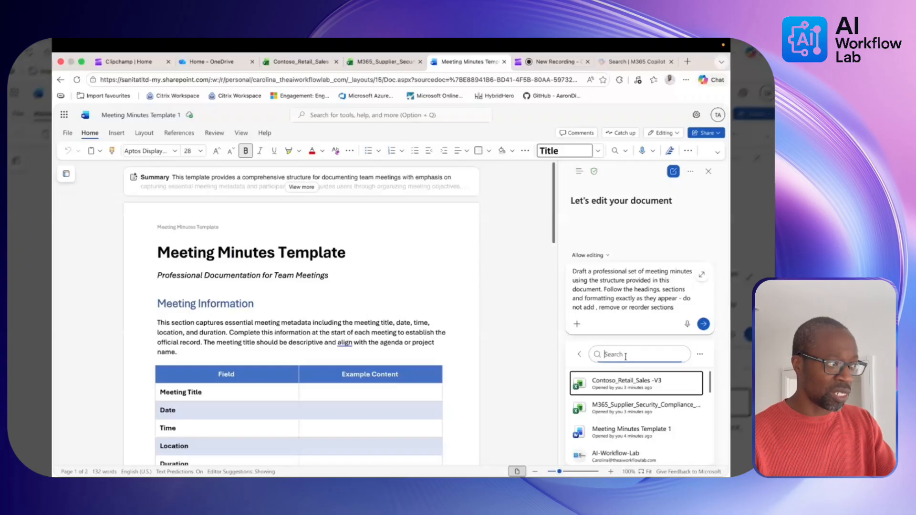
text(co)
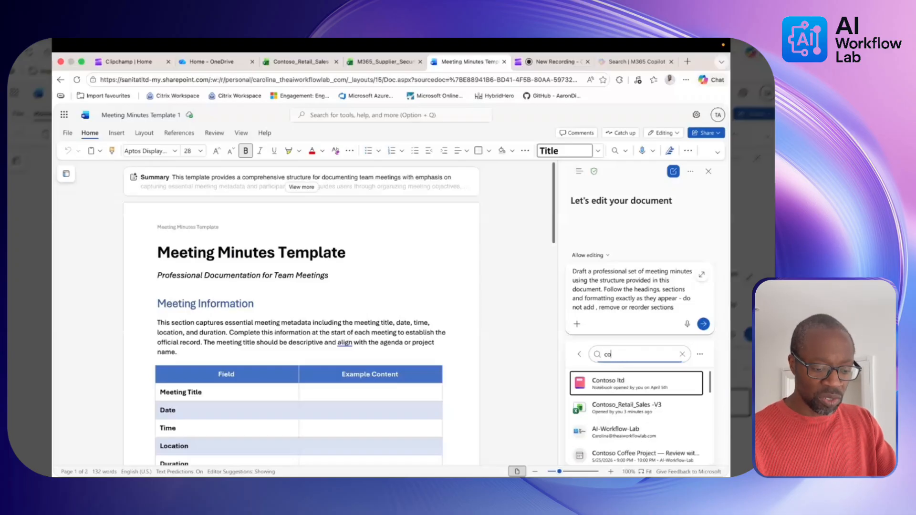
text(nt)
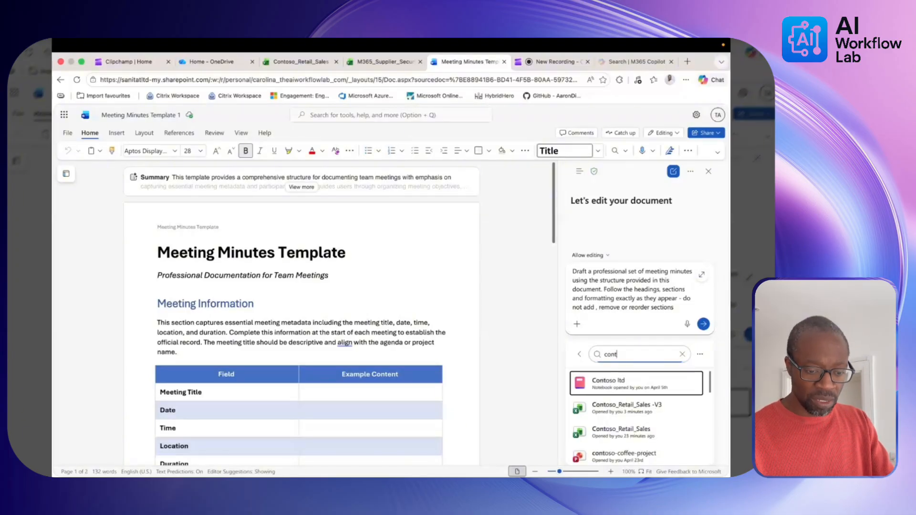
text(oto)
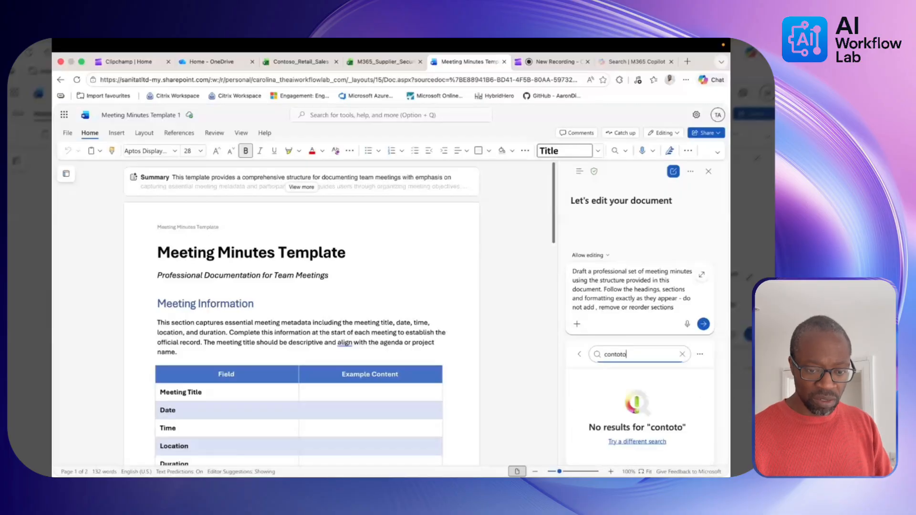
key(BackSpace)
key(BackSpace)
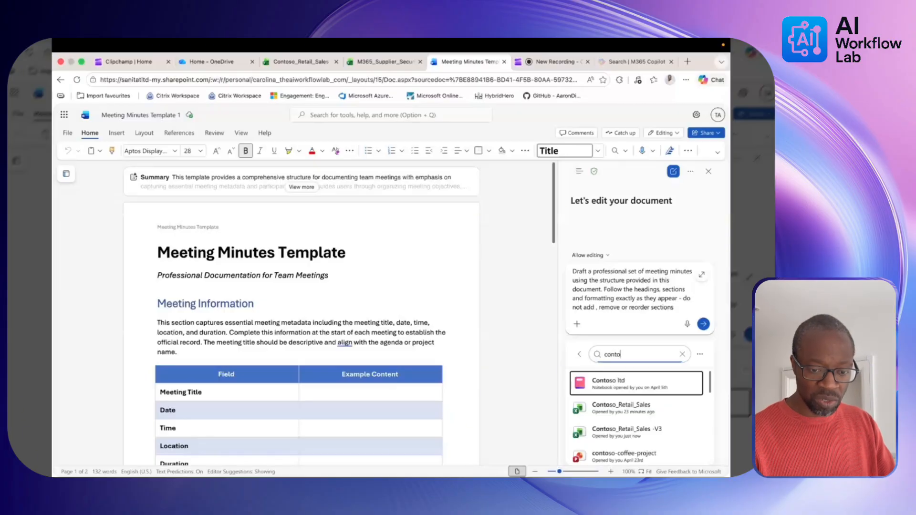
text(so )
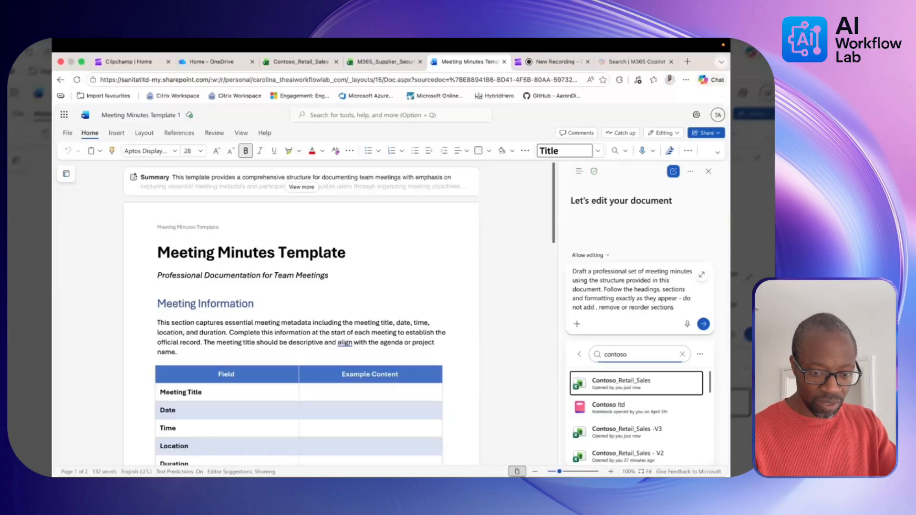
text(coff)
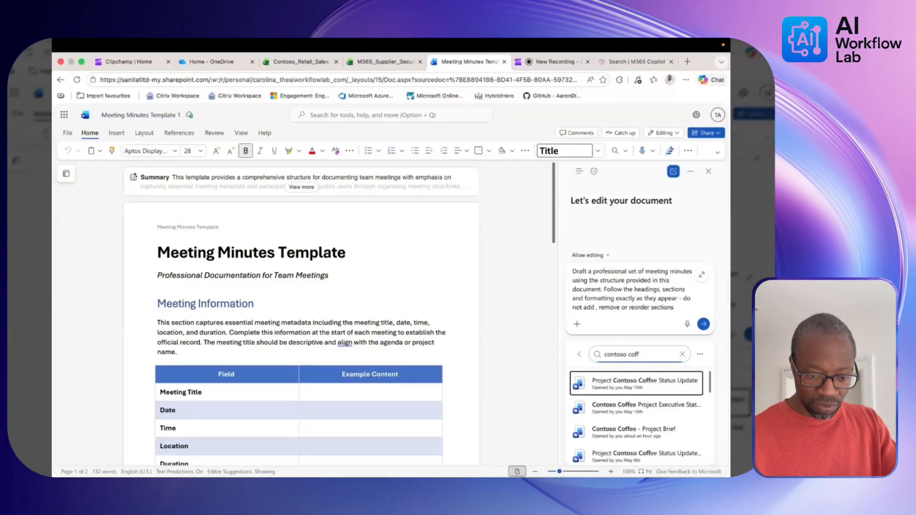
text(ee)
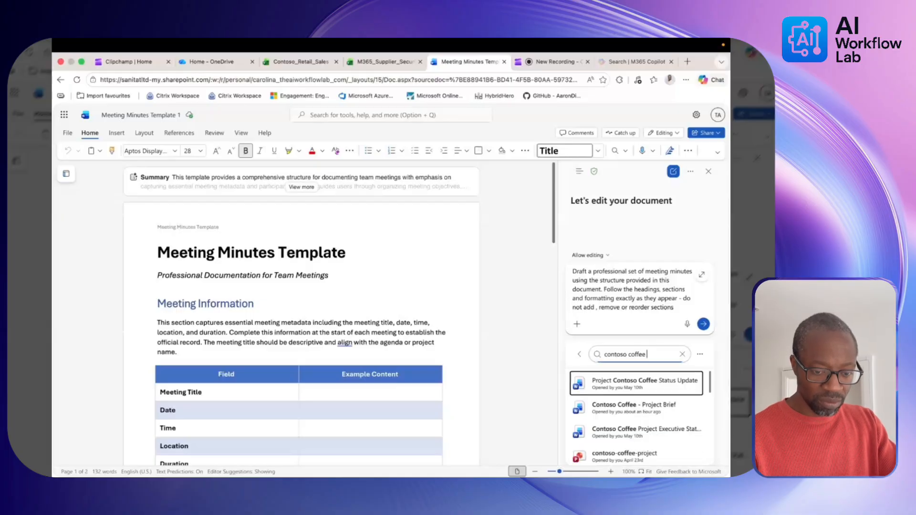
text( project)
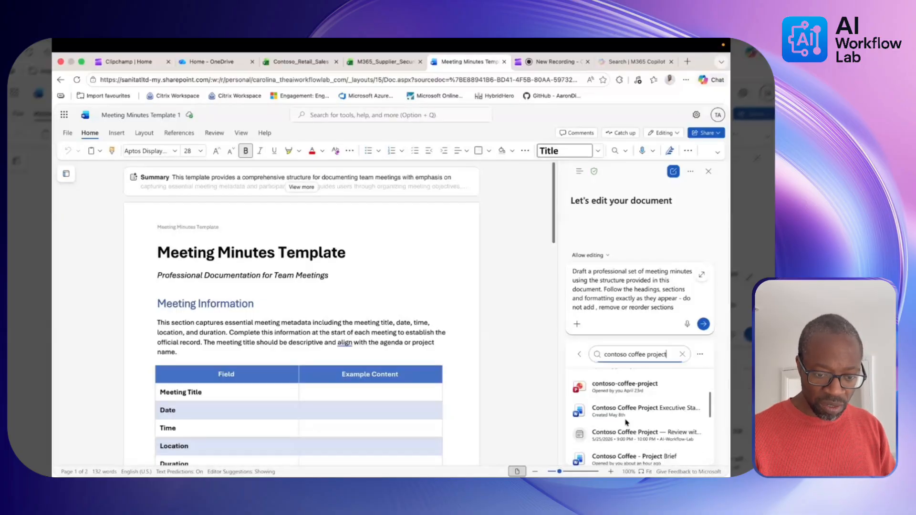
scroll(625, 441, down, 1)
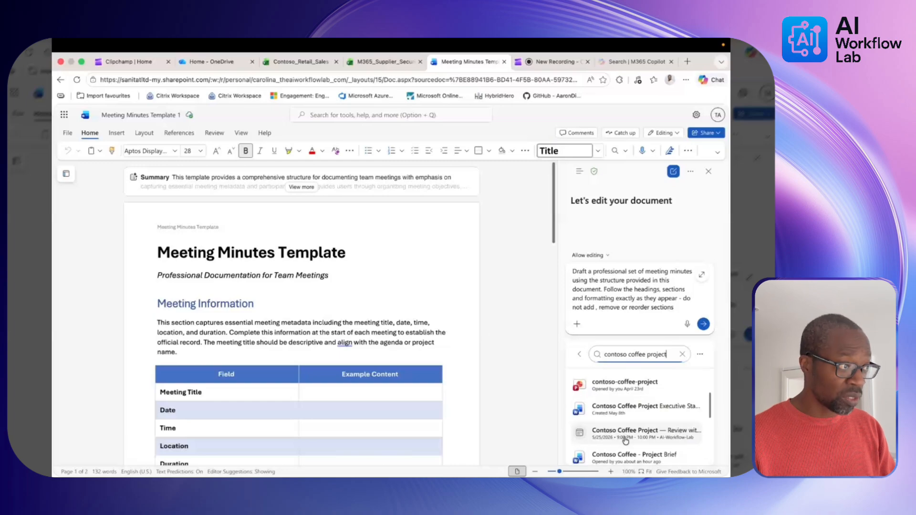
click(626, 440)
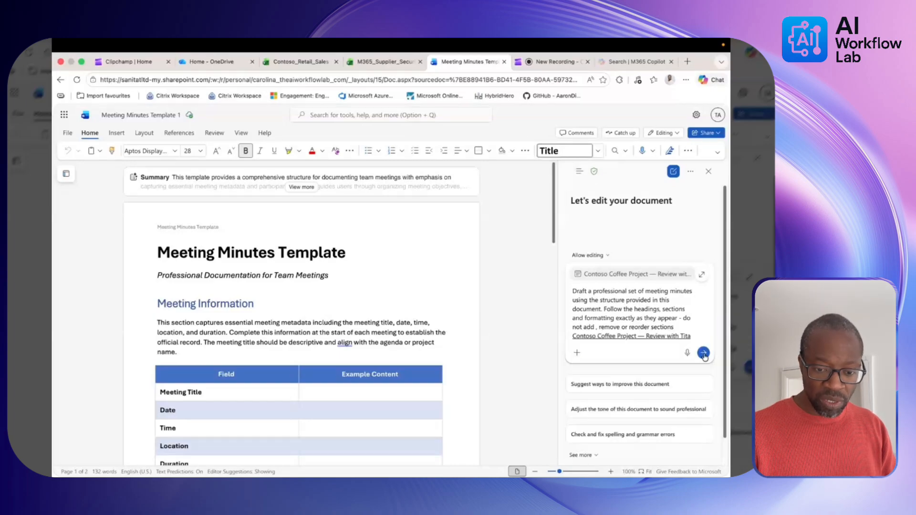
Send the prompt so Copilot fills in the objective, agenda, discussion summary and action item.
key(Return)
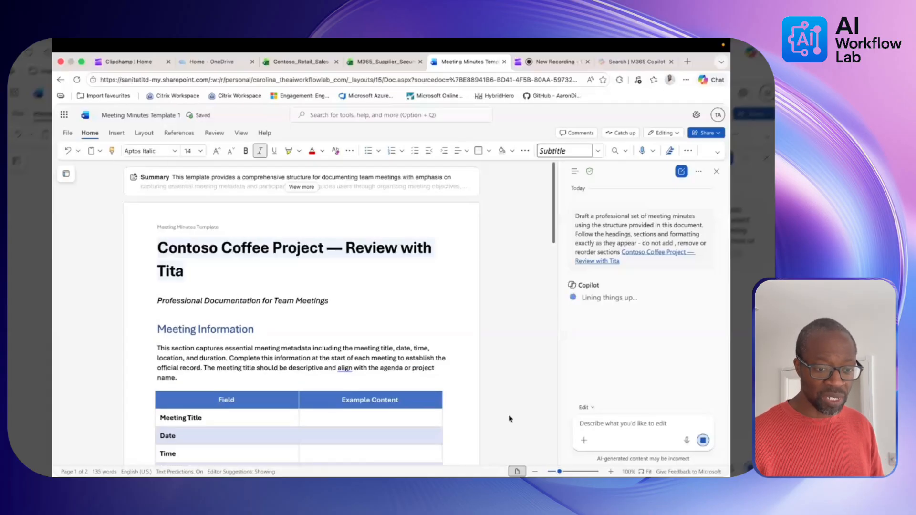
scroll(467, 361, down, 1)
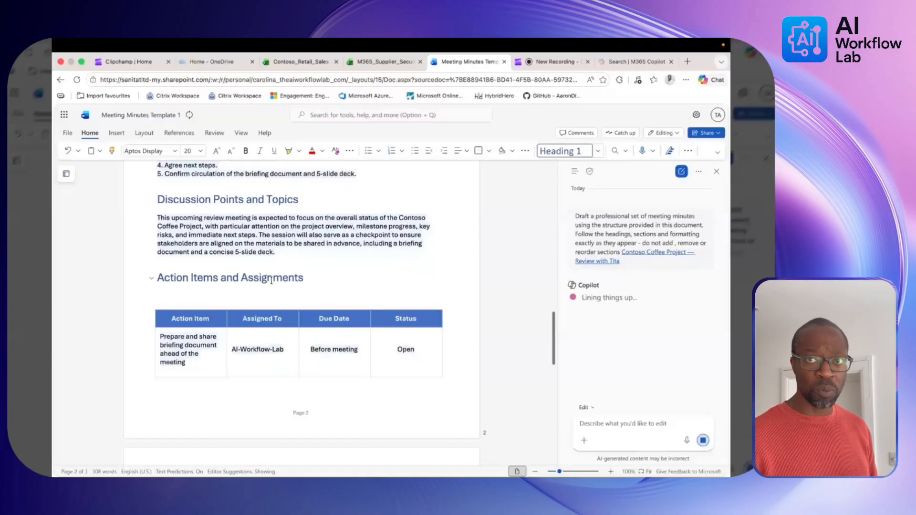
Review Copilot's 13 edits, then switch to the M365 Supplier Security questionnaire workbook.
scroll(272, 281, up, 1)
scroll(271, 279, up, 3)
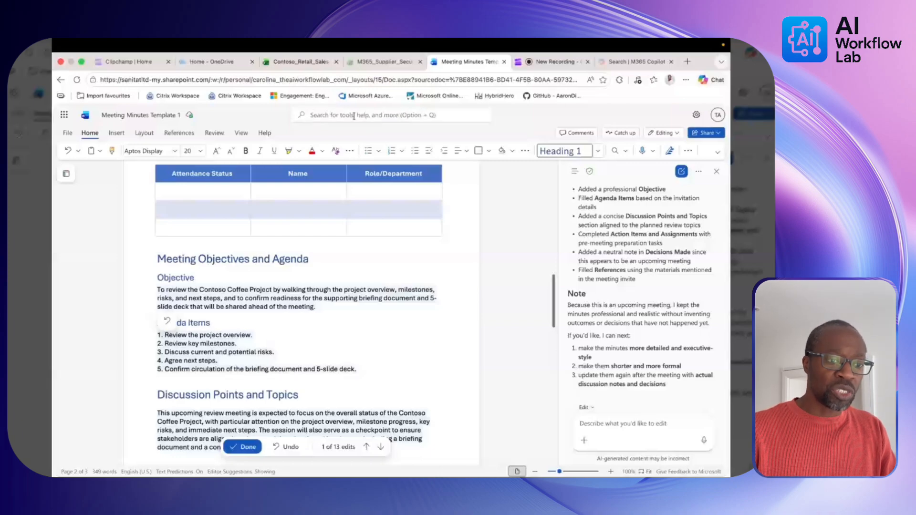
click(375, 63)
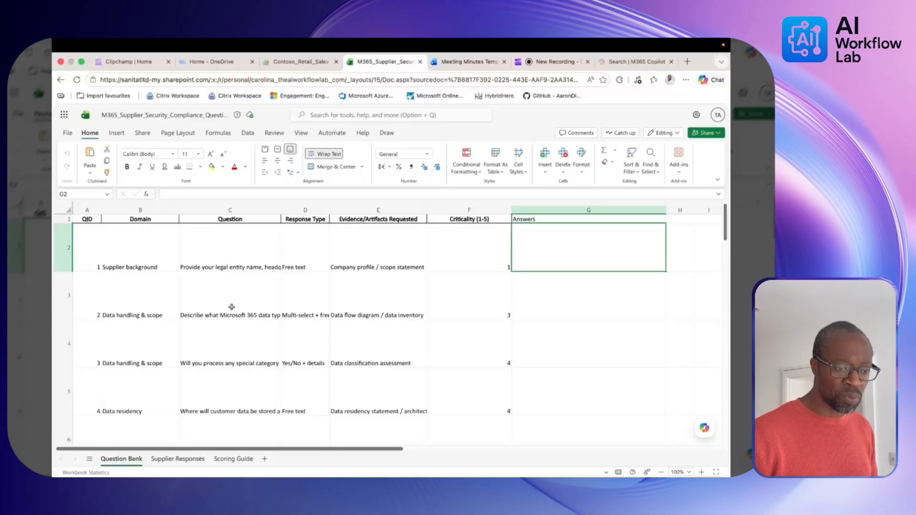
Widen the Question column C and bring up the Copilot pane beside the sheet.
drag(281, 209, 301, 210)
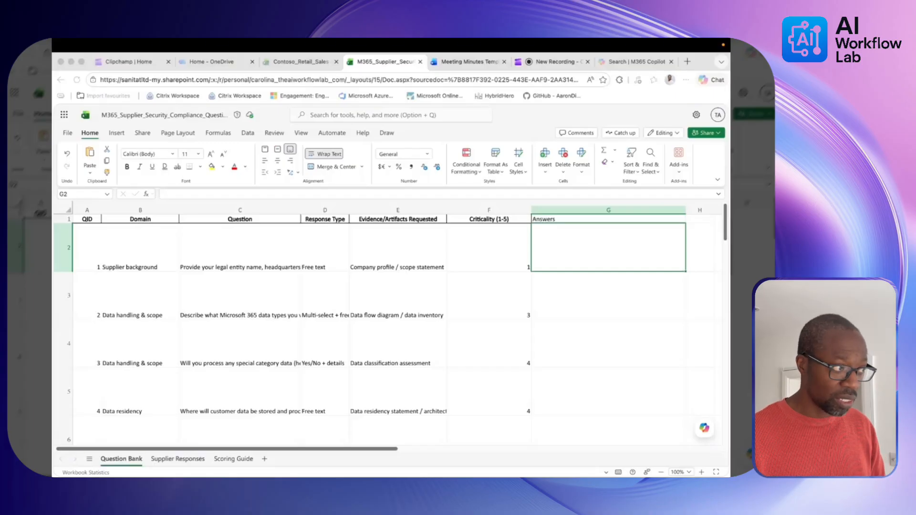
click(703, 429)
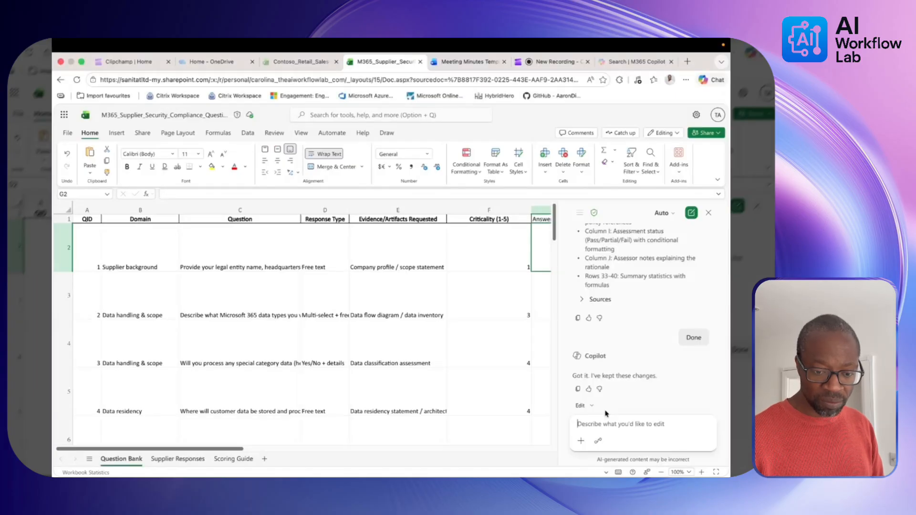
Start a new Copilot conversation with the prompt to answer each question from the policy file.
click(691, 213)
click(591, 310)
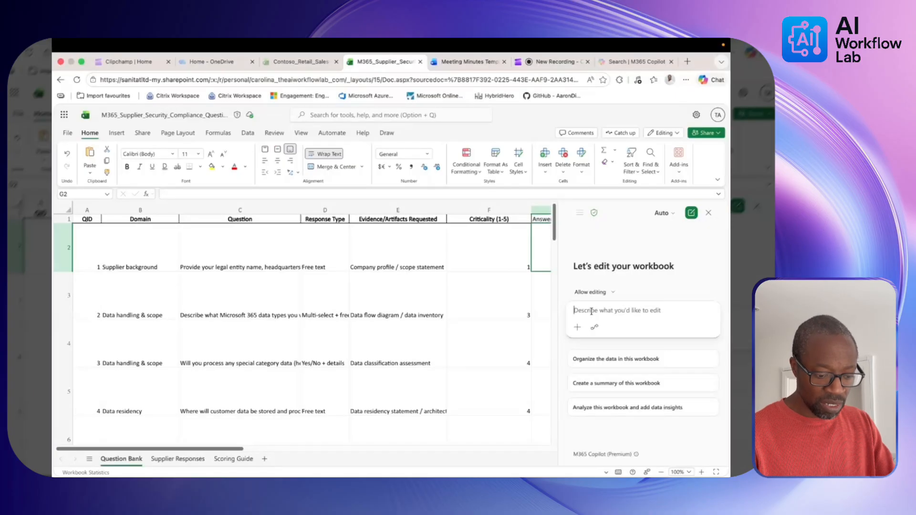
text(Answer each questions in the questionnaire using the information found in the attached policy file. For each answer , state whether we achieve the requirment and how,tken form the information in the attached file only.)
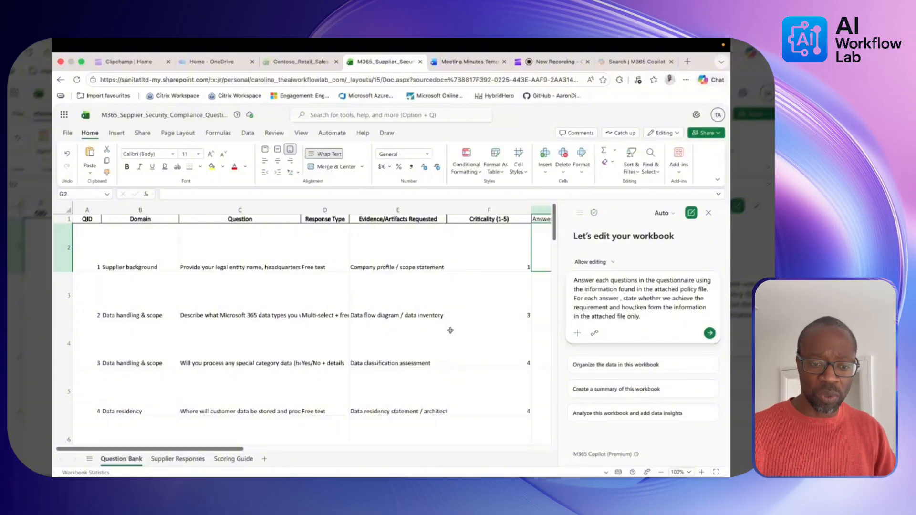
Turn off Web as a Copilot source, add the missing comma, and end the prompt with a slash.
click(578, 334)
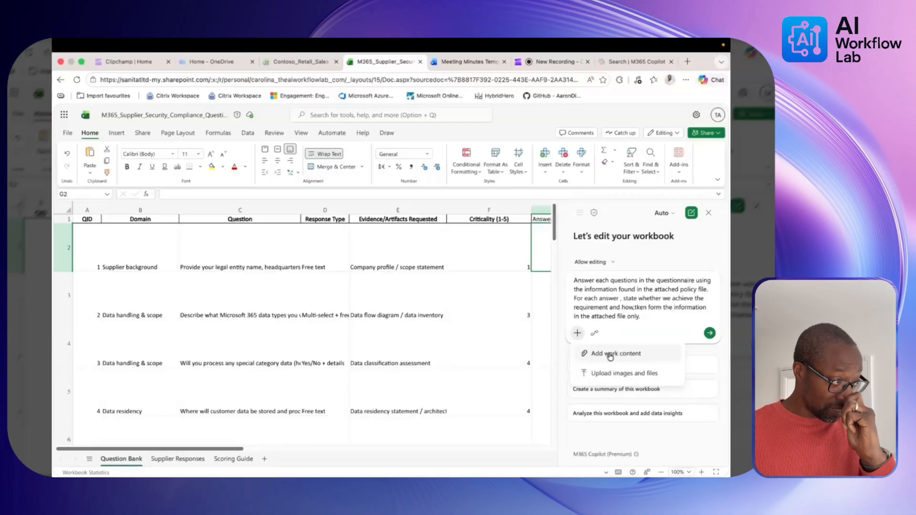
text(/)
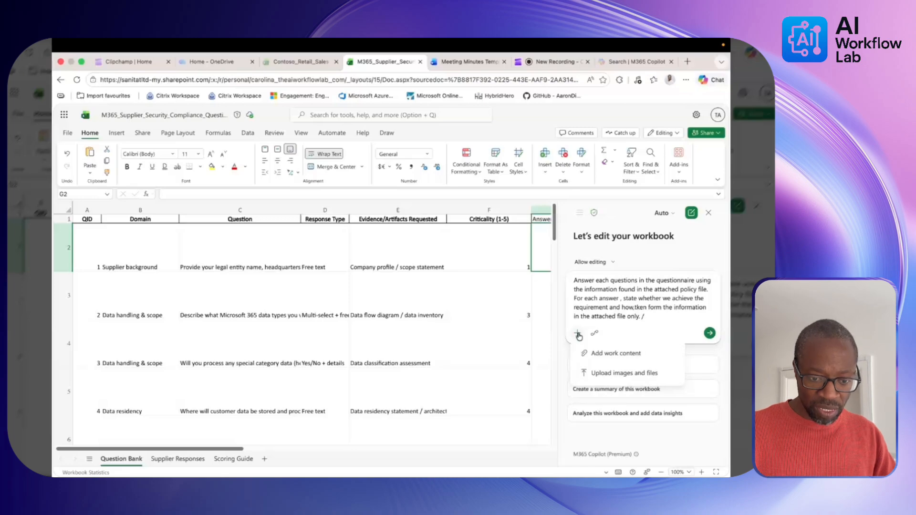
click(577, 334)
key(BackSpace)
key(BackSpace)
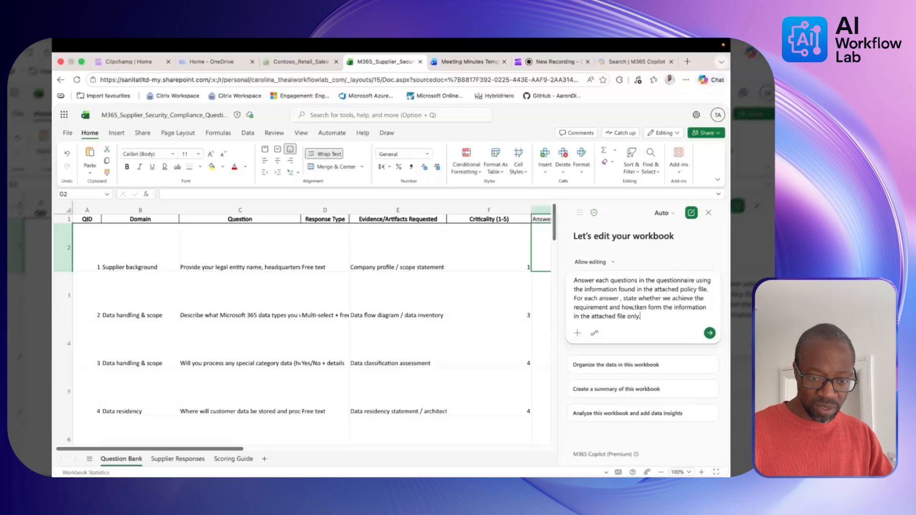
click(596, 333)
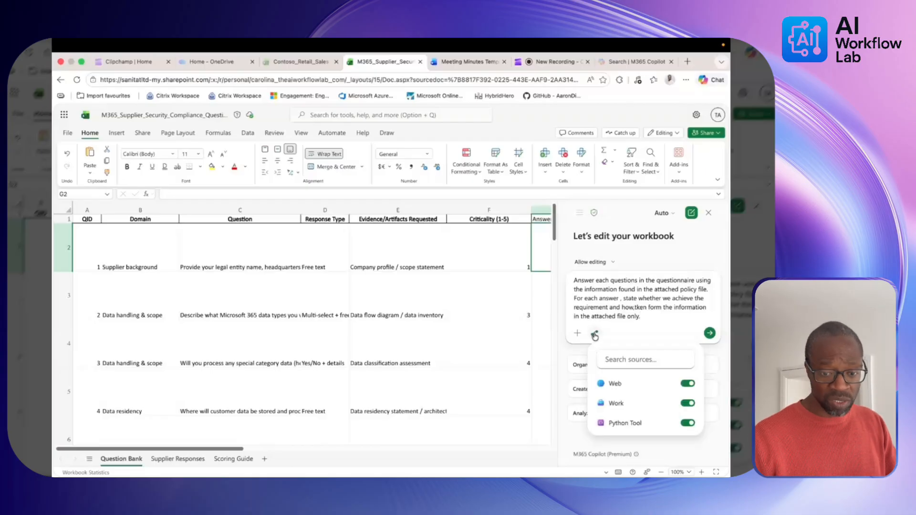
click(687, 383)
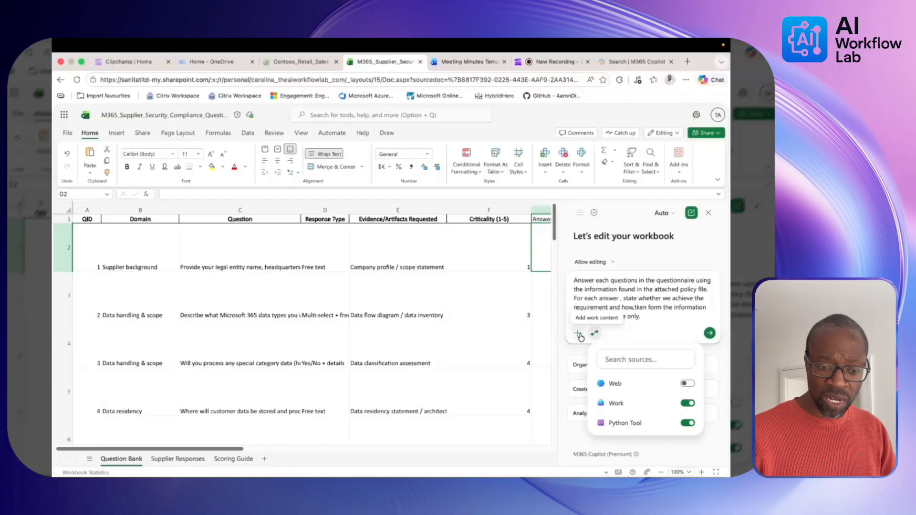
click(621, 300)
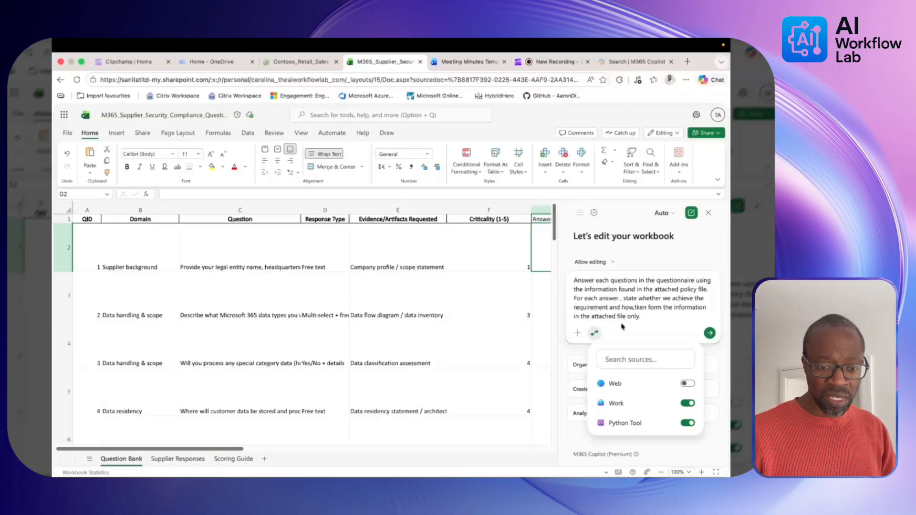
text(,)
click(578, 334)
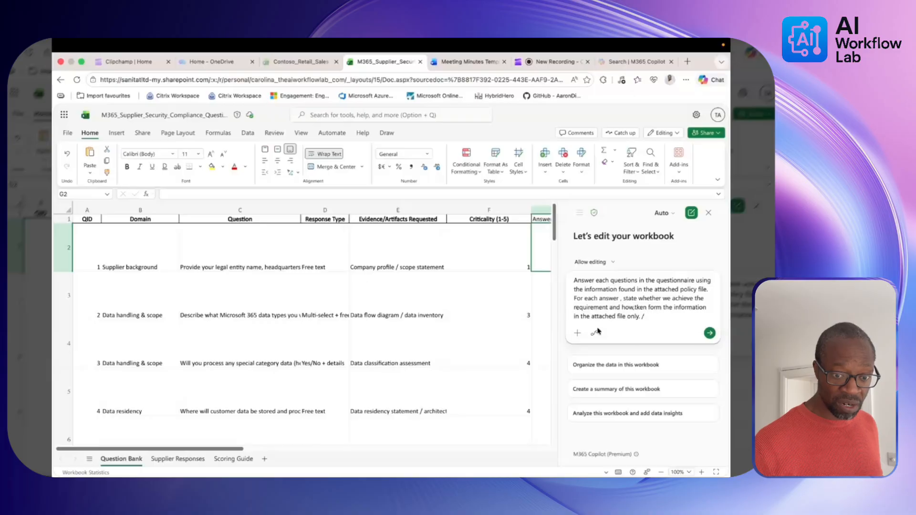
Attach Information_Security_and_Compliance_Policy_M365_Supplier-V2.docx to the Copilot prompt.
click(577, 334)
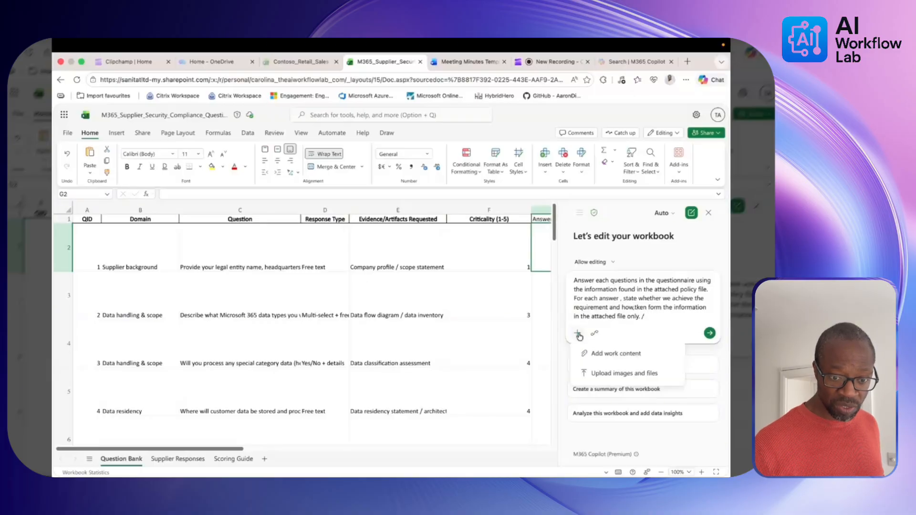
click(647, 317)
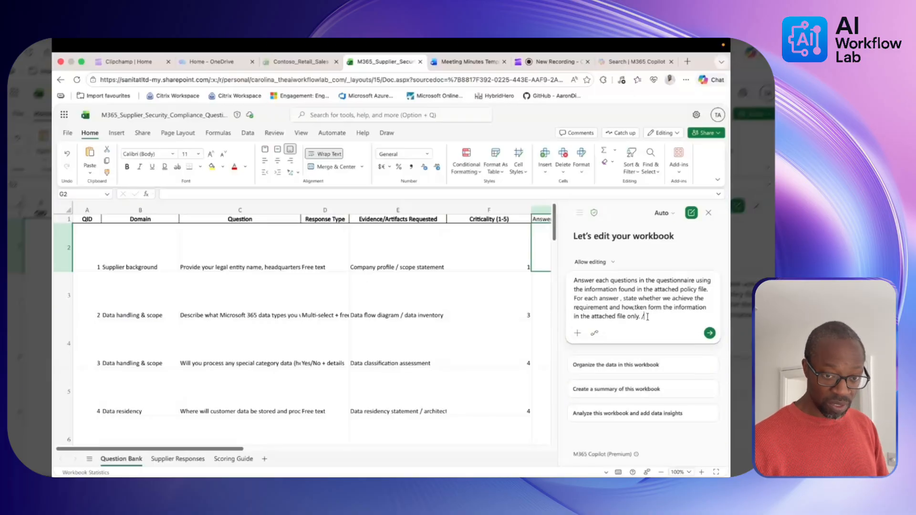
key(BackSpace)
key(BackSpace)
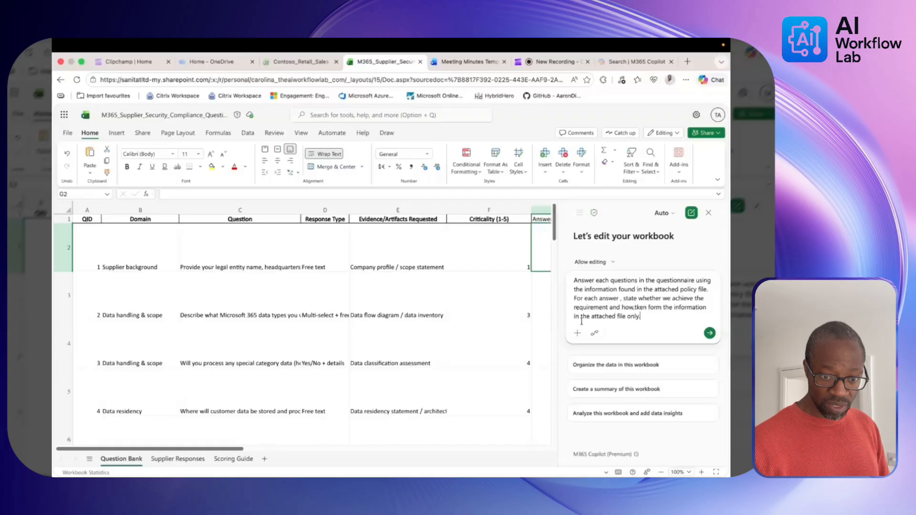
key(Return)
click(553, 62)
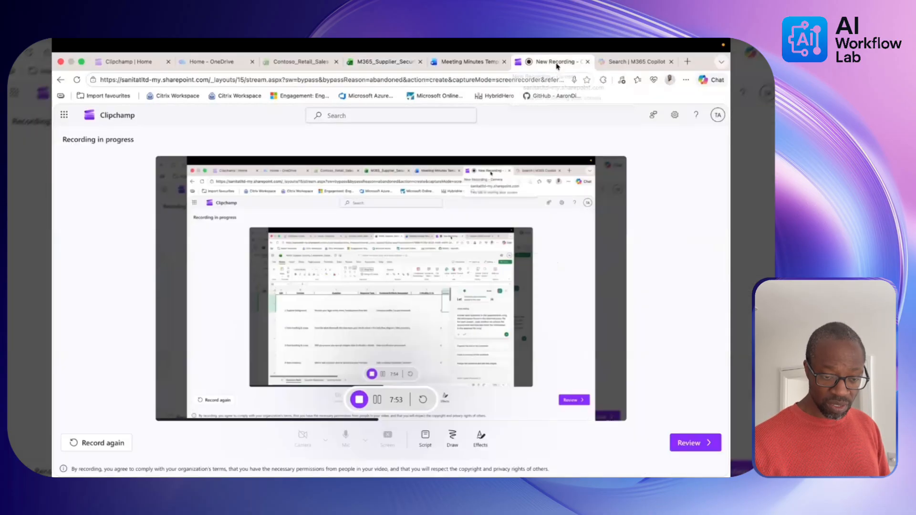
click(383, 63)
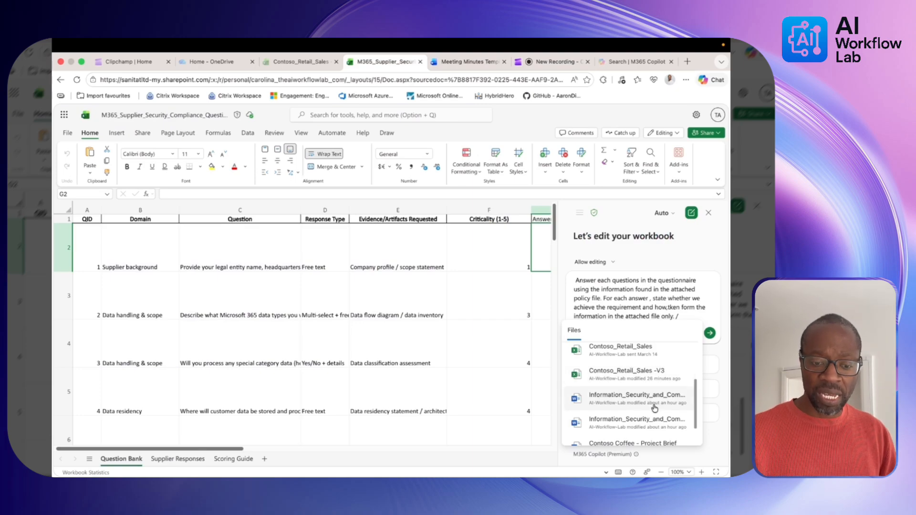
click(641, 402)
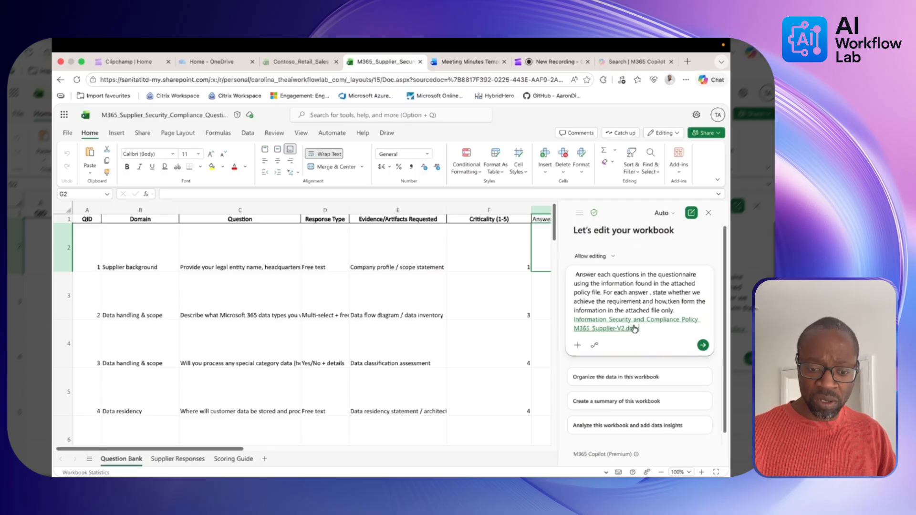
Submit the policy-based questionnaire-answering prompt to Copilot.
click(703, 346)
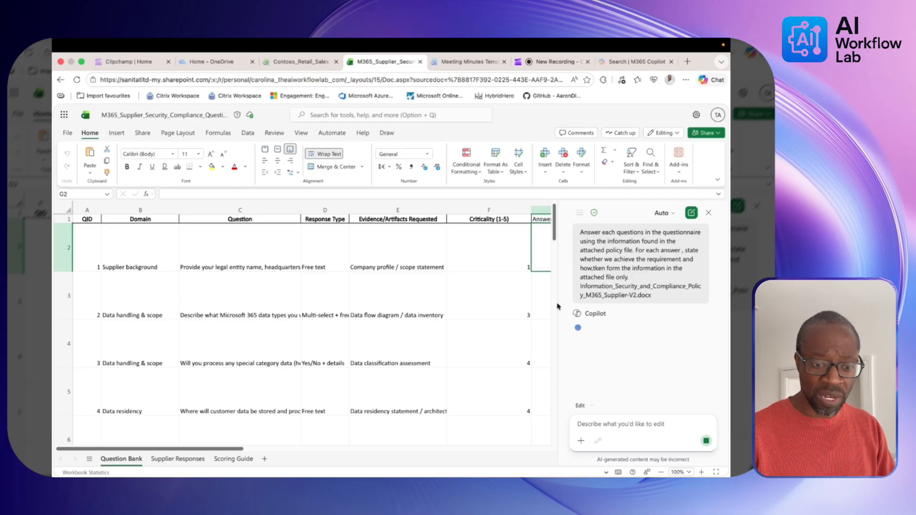
Narrow the Copilot pane and review the 30 policy-cited Achieved/Not Achieved answers in column G.
drag(558, 307, 572, 307)
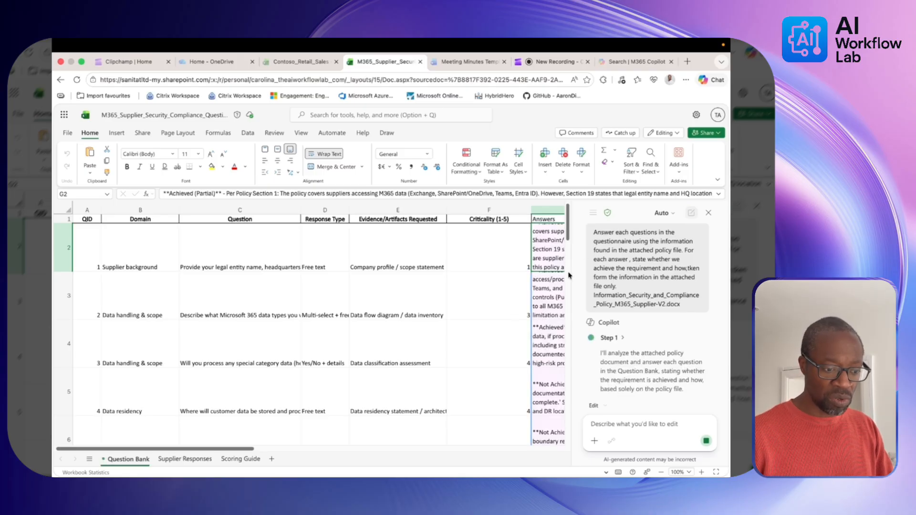
drag(237, 449, 335, 461)
scroll(374, 415, down, 1)
scroll(374, 415, down, 1)
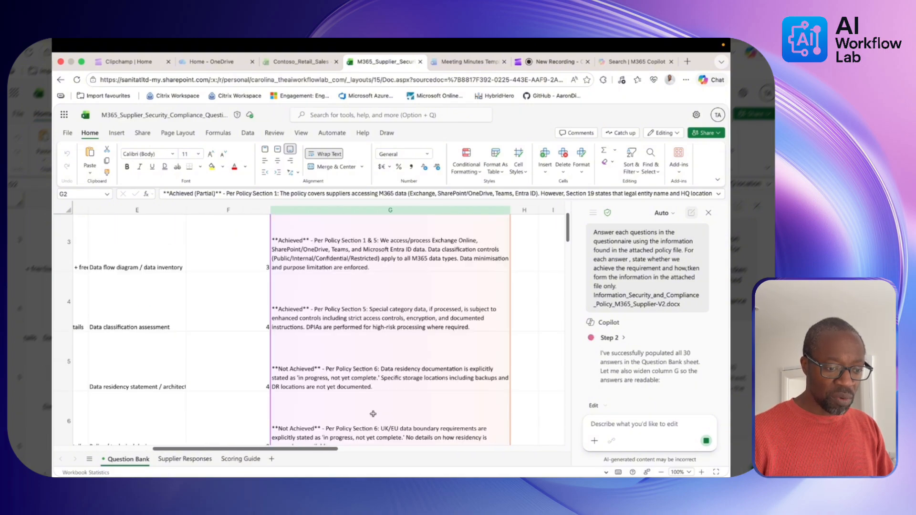
scroll(373, 413, down, 2)
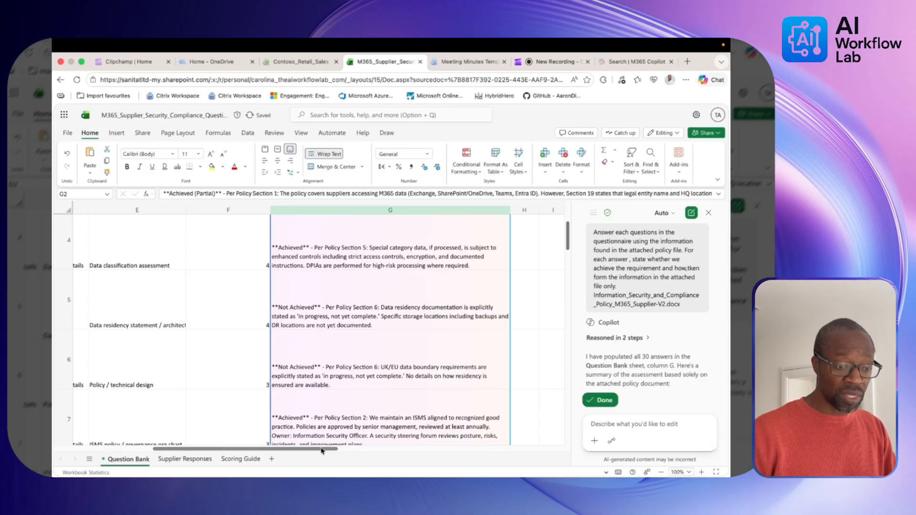
mouse_move(322, 450)
mouse_down()
mouse_move(163, 446)
mouse_move(317, 436)
mouse_up()
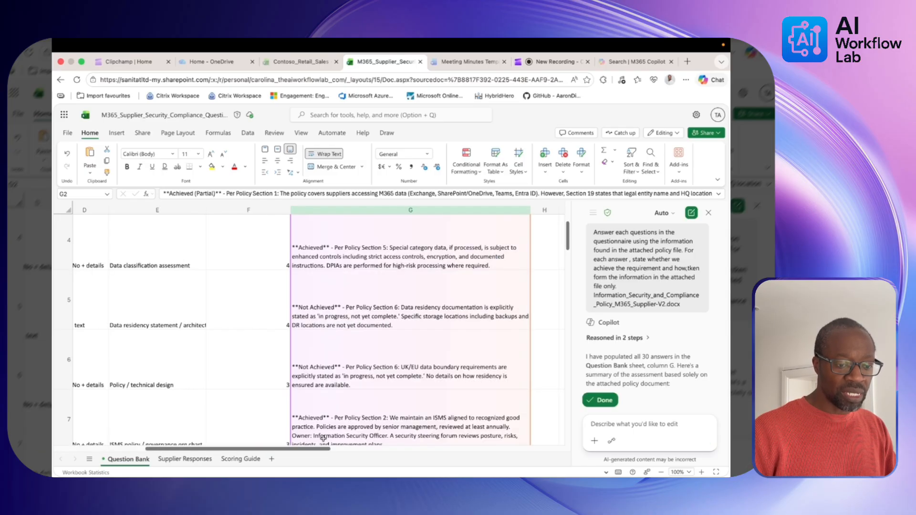
click(383, 376)
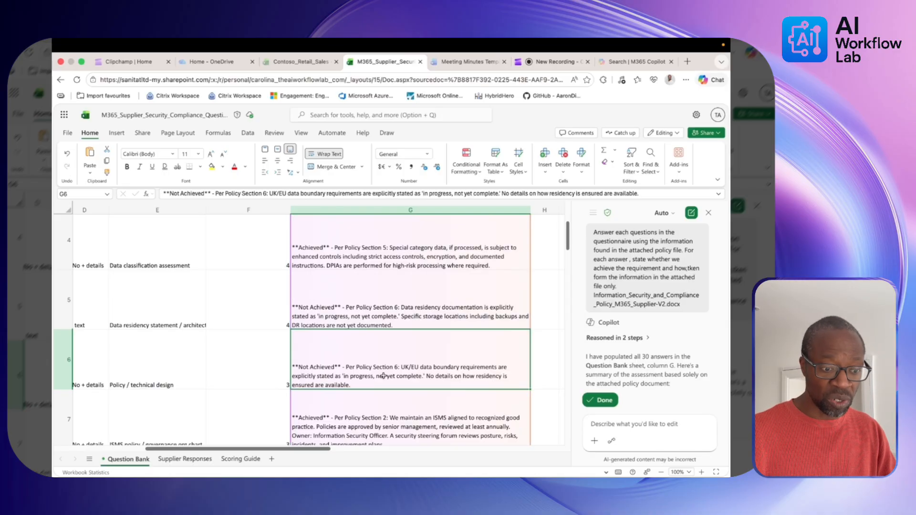
scroll(383, 384, down, 3)
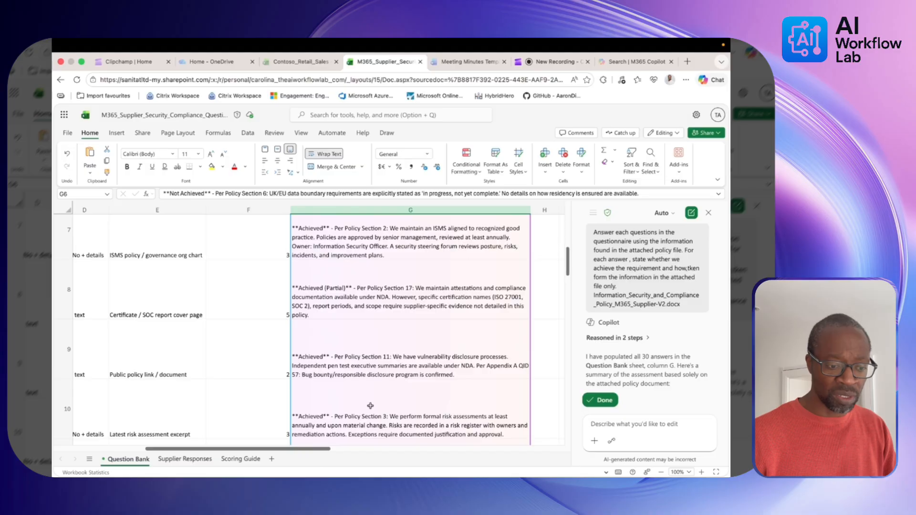
scroll(370, 406, down, 1)
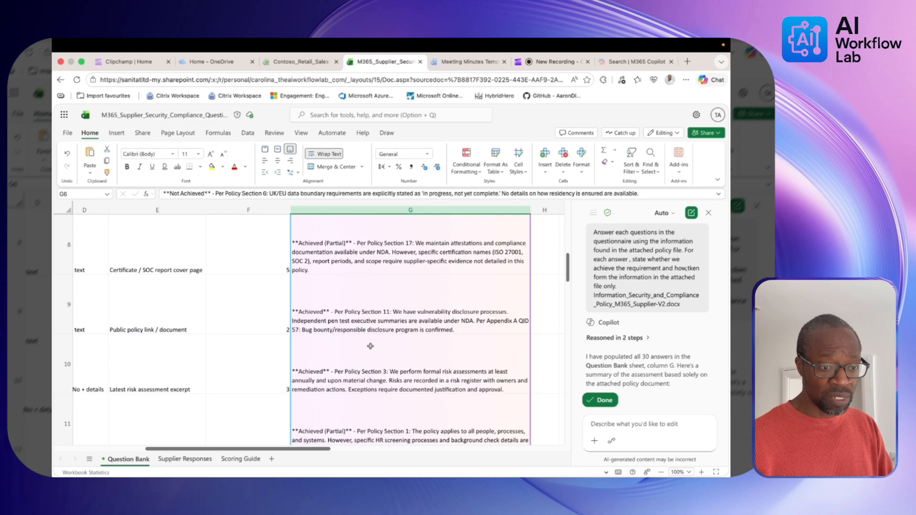
scroll(370, 346, up, 3)
click(328, 318)
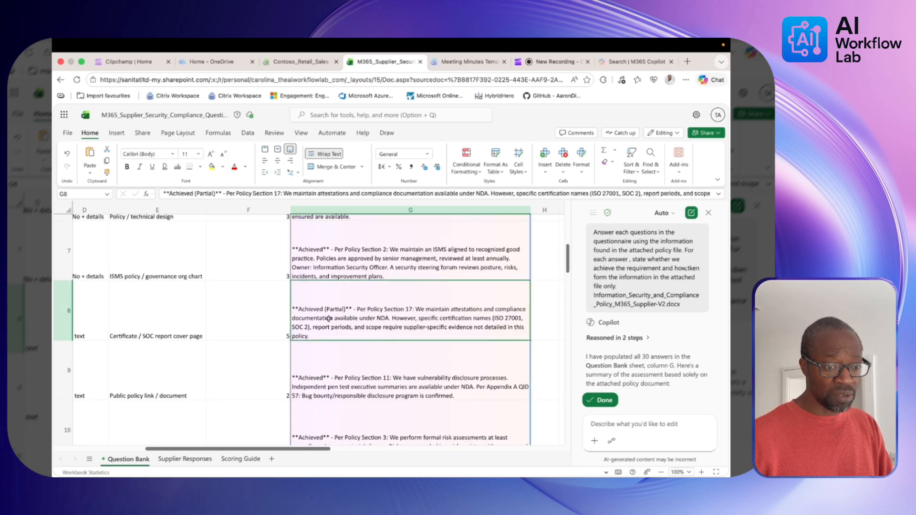
scroll(328, 318, up, 2)
click(307, 305)
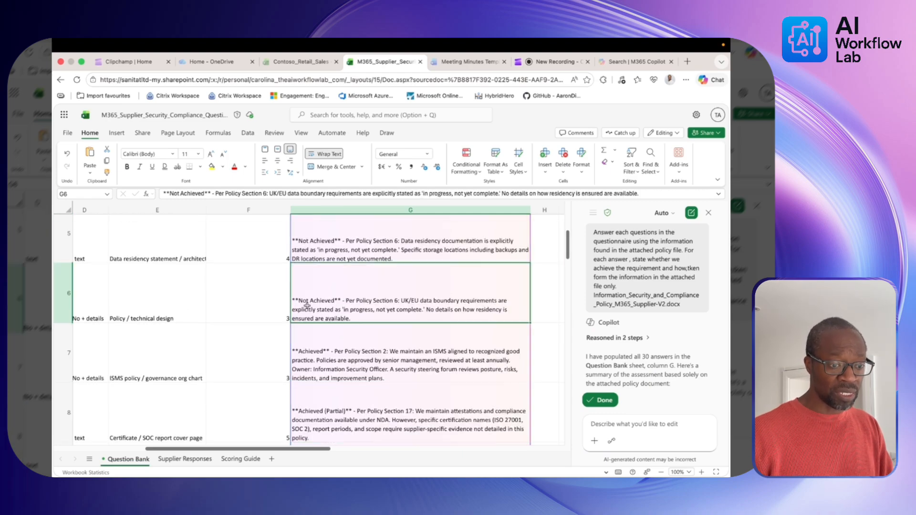
click(248, 305)
key(Left)
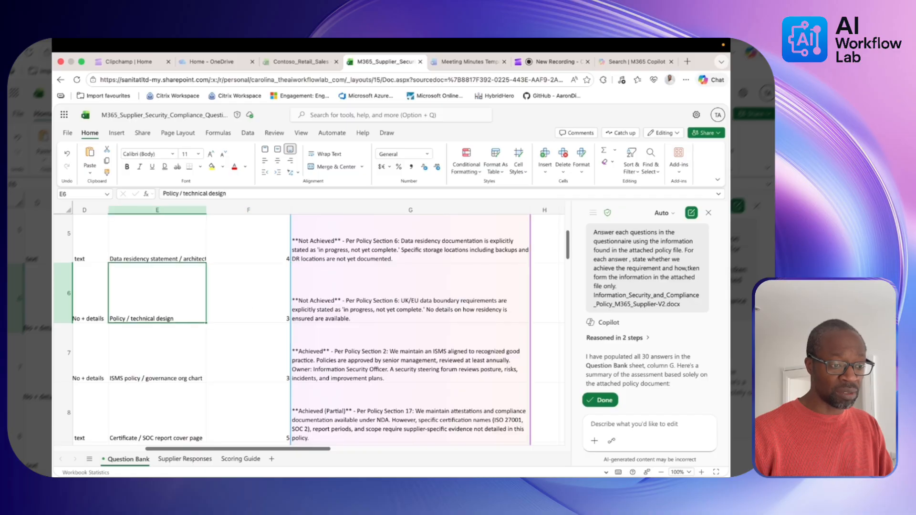
scroll(318, 329, left, 5)
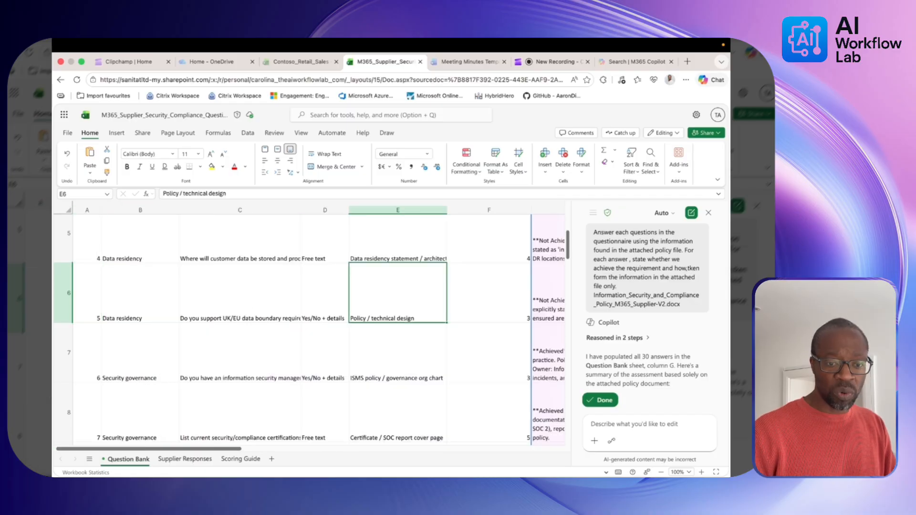
key(Right)
key(Right)
key(Right)
key(Left)
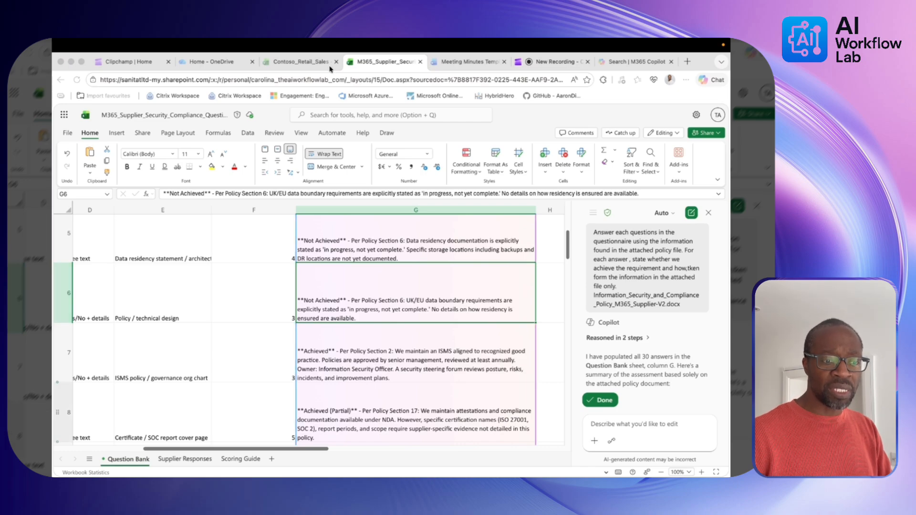
In the Contoso_Retail_Sales workbook, ask Copilot to recommend helpful formulas for the Customers and Orders tables.
click(301, 62)
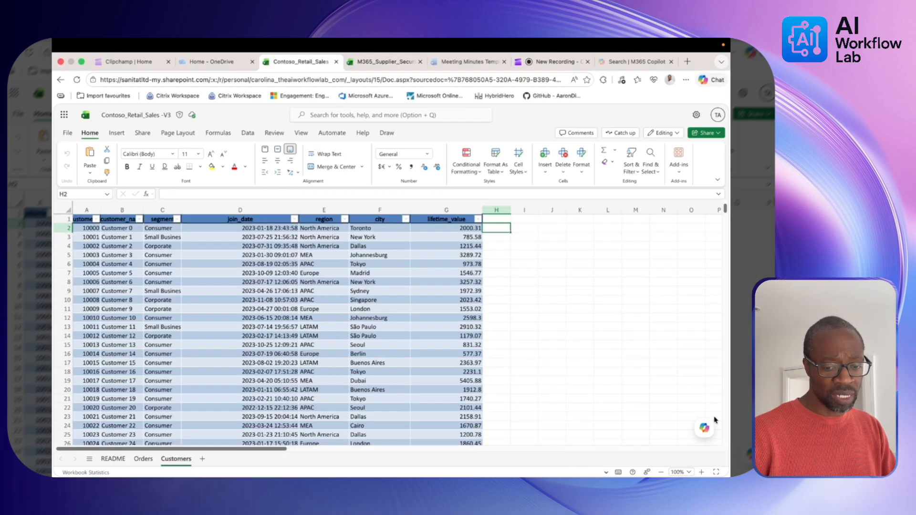
click(705, 428)
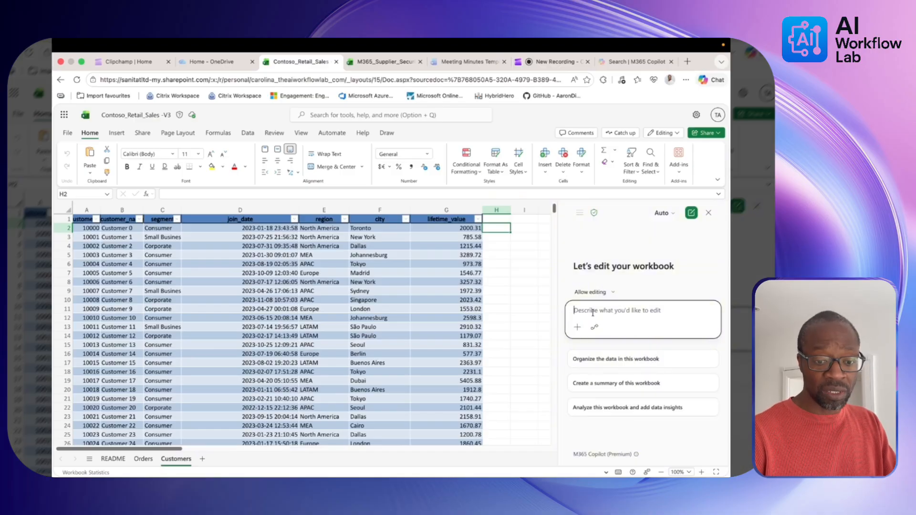
text(Do you have any recomendations on formulas we can add in to help explain the data)
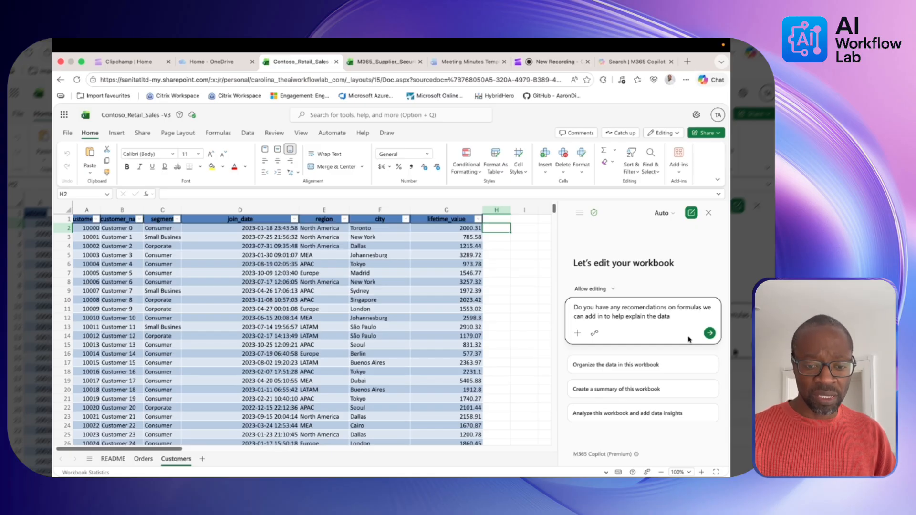
click(709, 333)
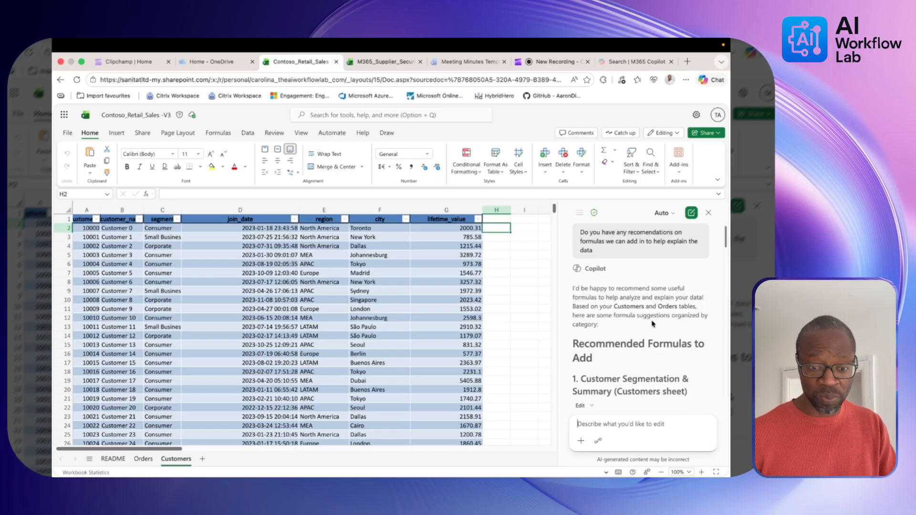
Widen the Copilot pane and read the sales and time-based formula recommendations through the three follow-up options.
scroll(645, 356, down, 3)
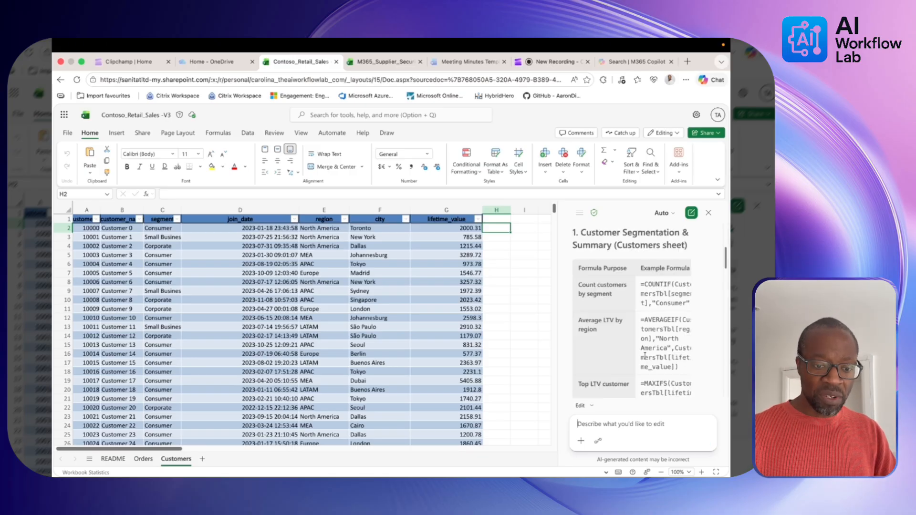
drag(556, 322, 485, 321)
scroll(534, 334, up, 3)
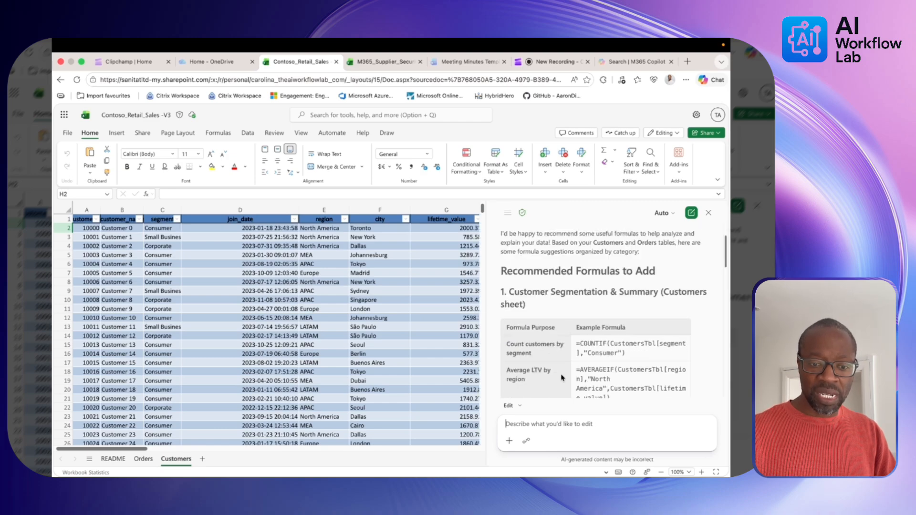
scroll(561, 378, down, 3)
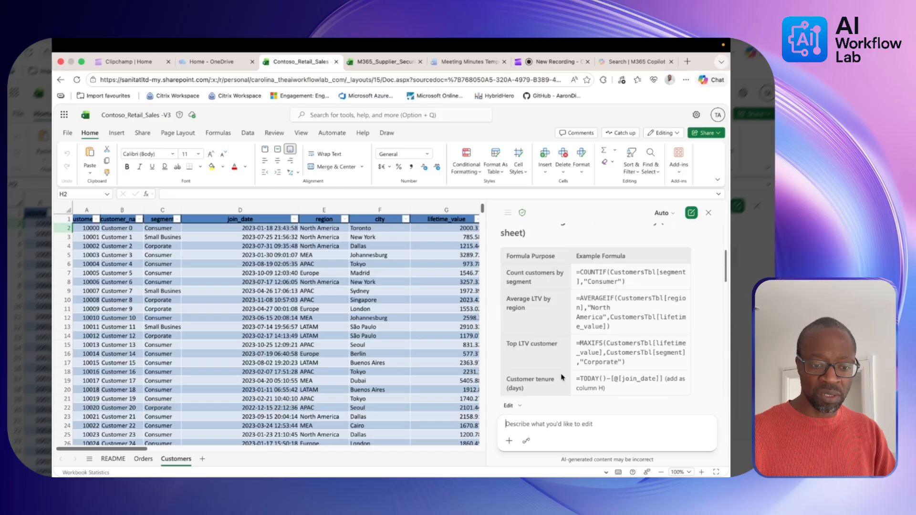
scroll(561, 378, down, 5)
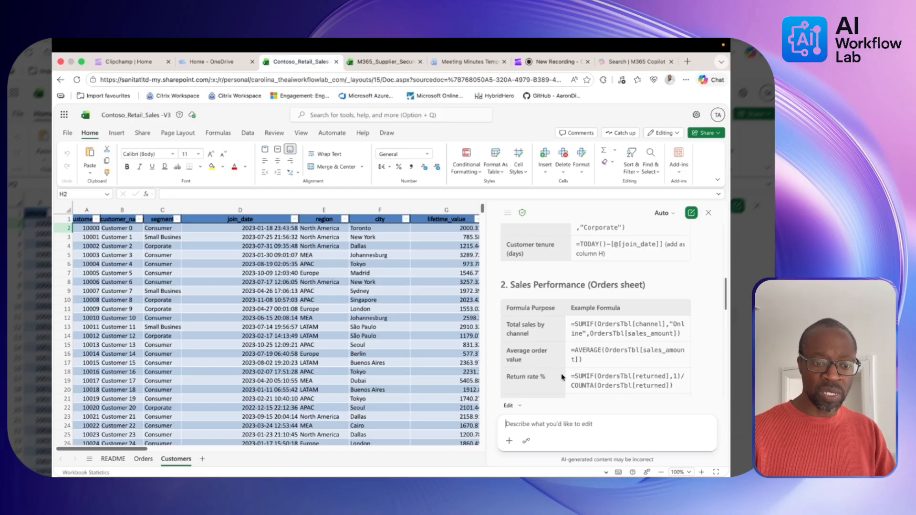
scroll(561, 378, down, 1)
scroll(562, 377, down, 2)
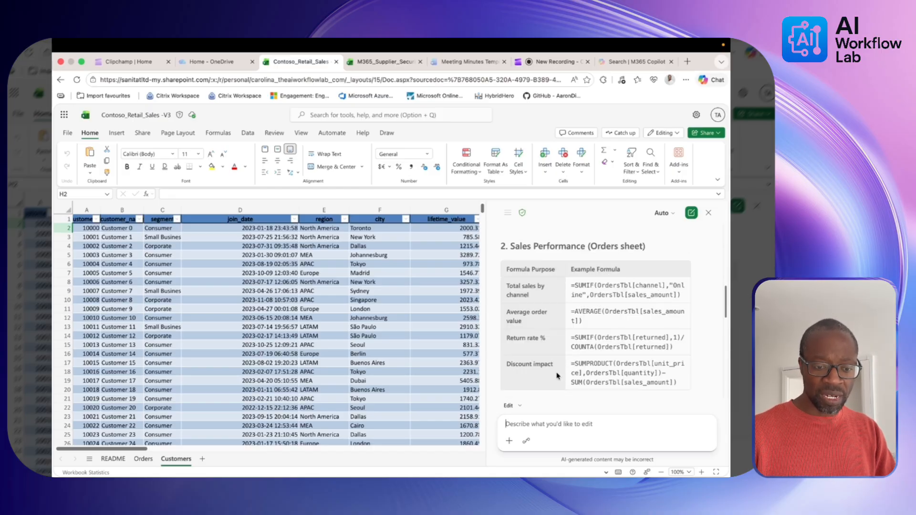
scroll(557, 375, down, 2)
scroll(557, 376, down, 3)
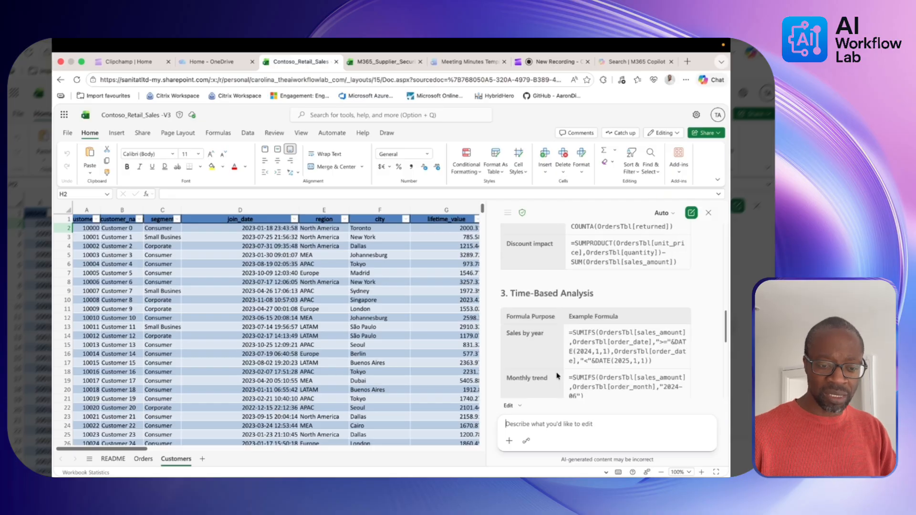
scroll(557, 376, down, 4)
scroll(557, 376, down, 5)
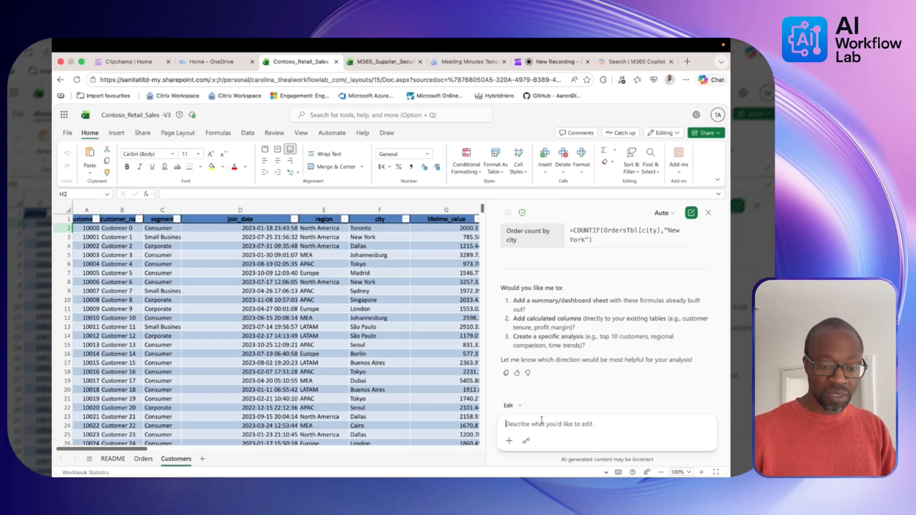
Pick Copilot's option 1 to add Tenure (Days), Tenure (Years), Customer Age Bucket and LTV Tier columns.
text(1)
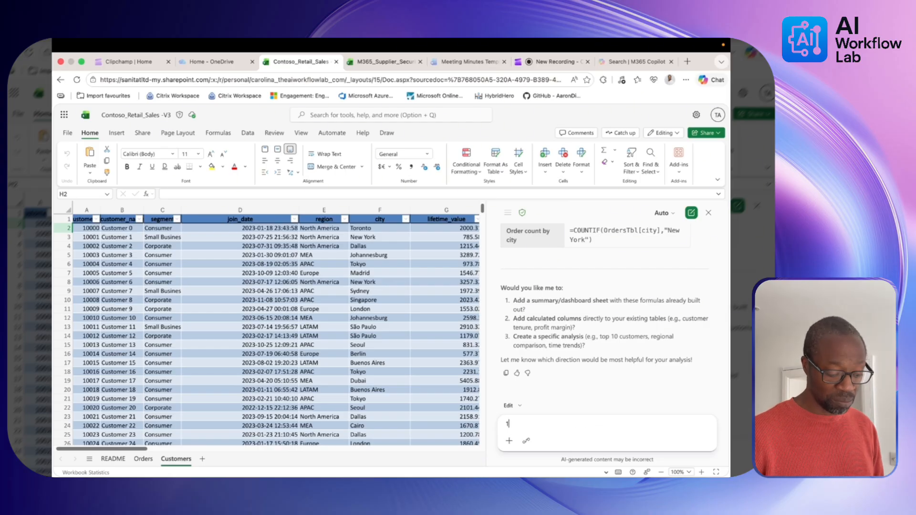
key(Return)
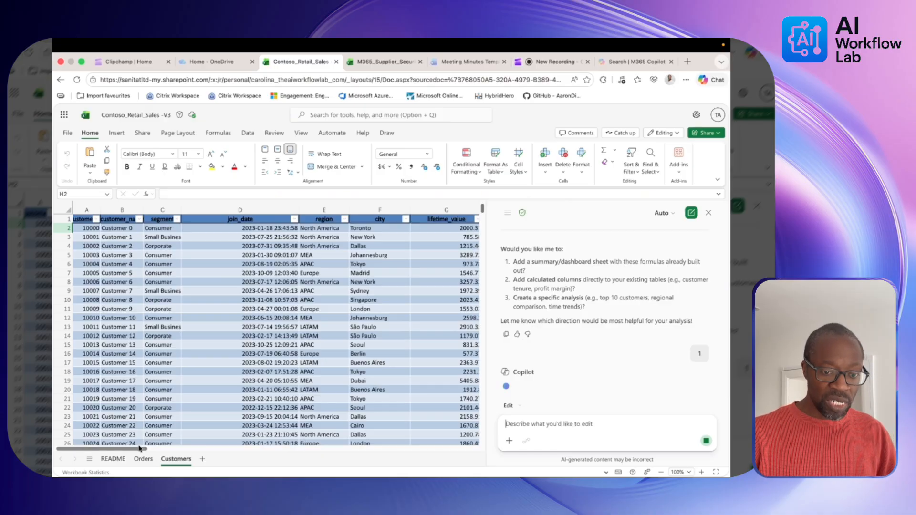
drag(138, 449, 166, 450)
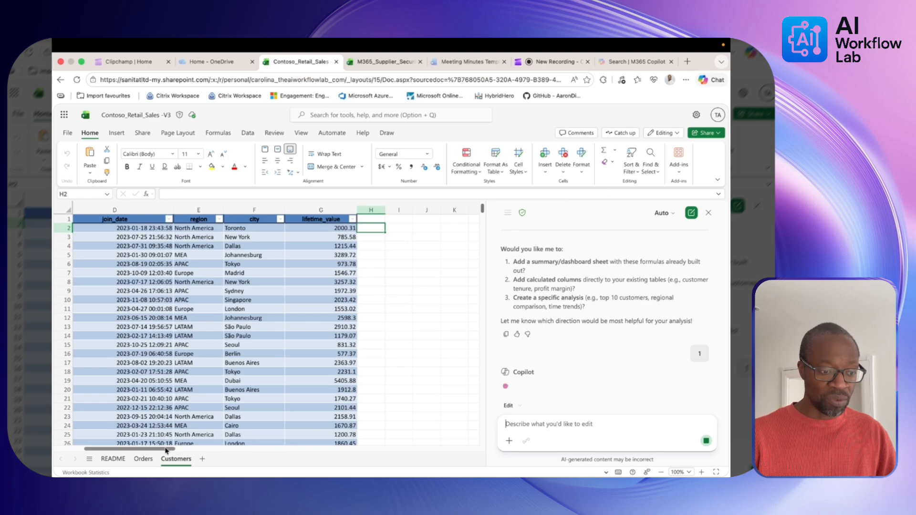
scroll(196, 443, left, 2)
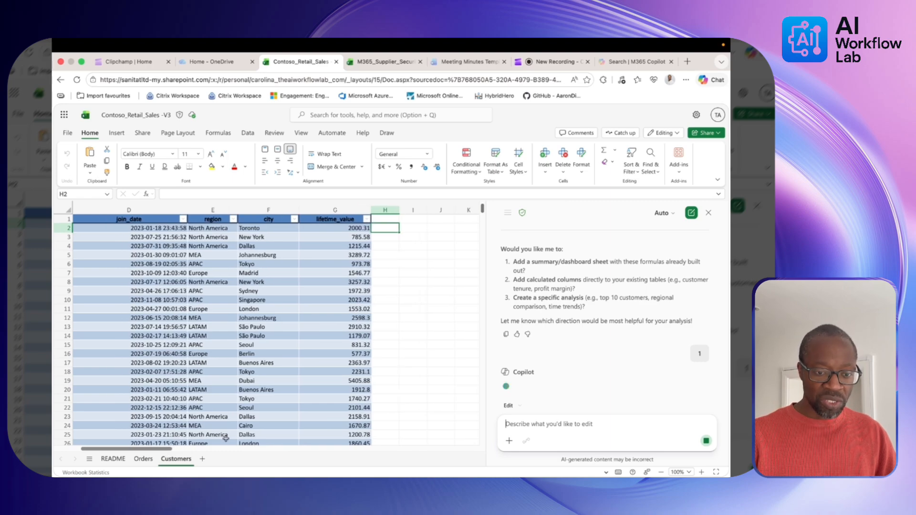
scroll(549, 360, down, 1)
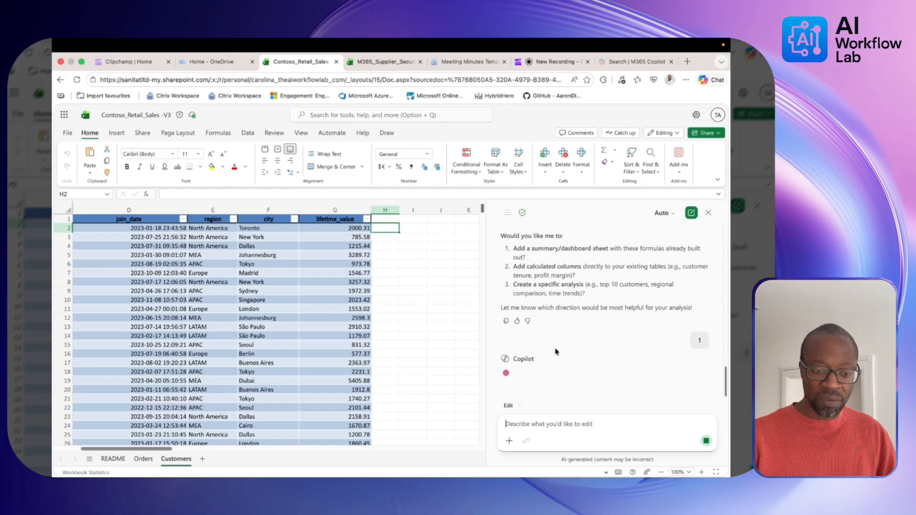
scroll(556, 351, up, 3)
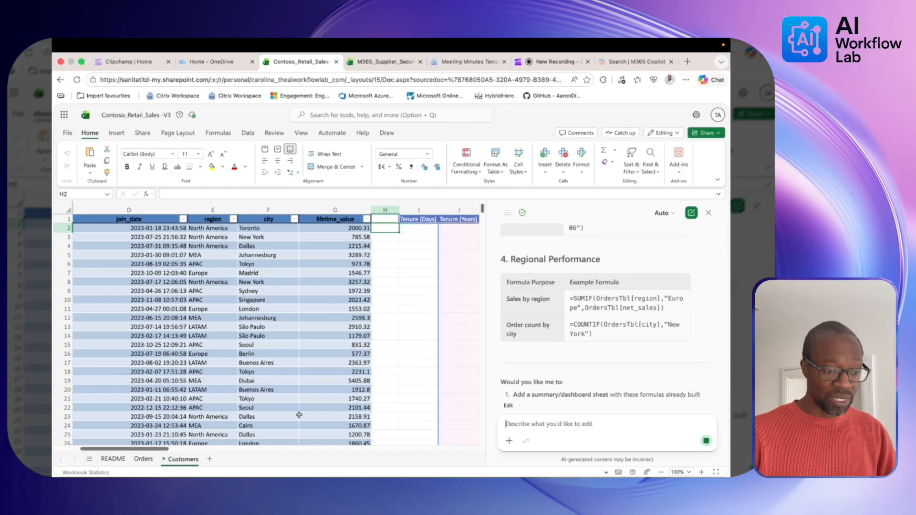
drag(161, 449, 194, 450)
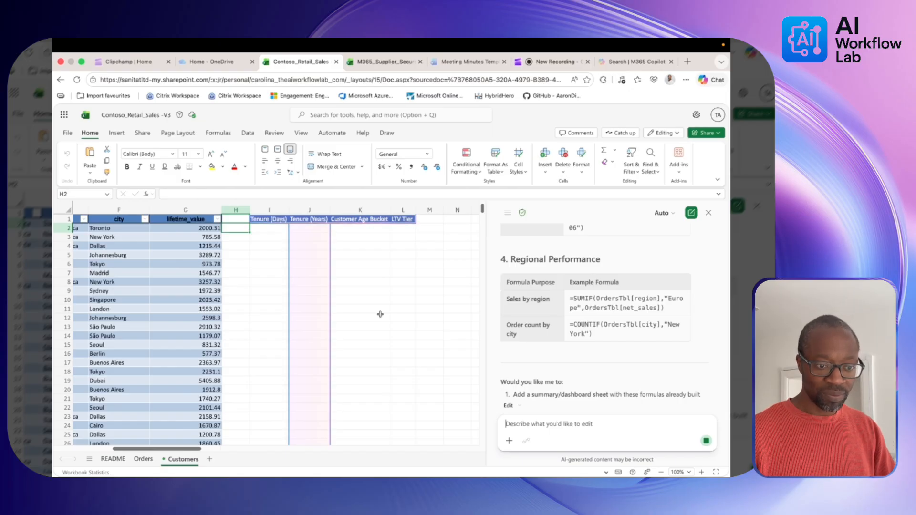
Narrow the Copilot pane and inspect the summary's tenure metrics and tenure-bucket cells in column N.
click(552, 63)
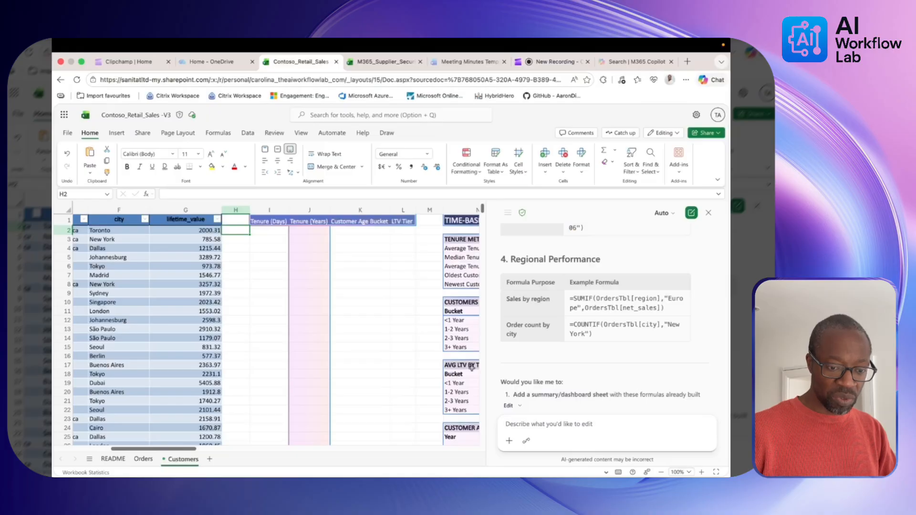
drag(485, 358, 567, 357)
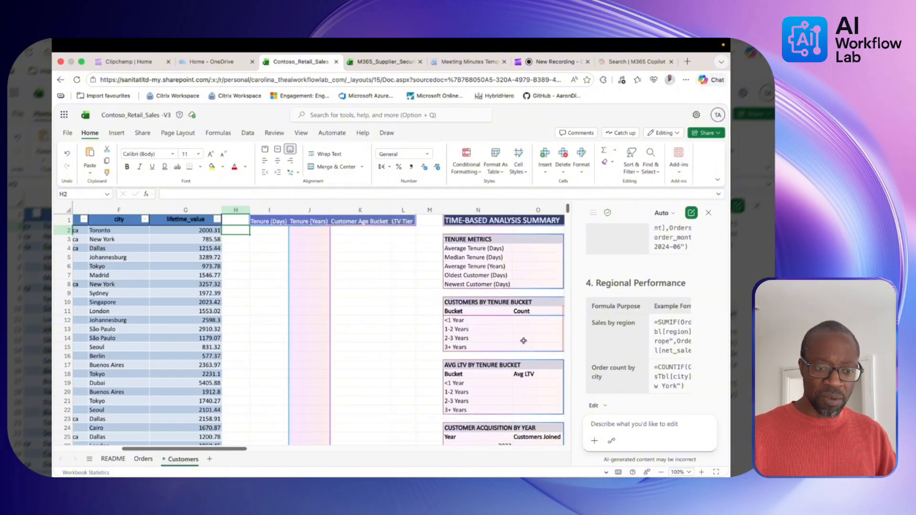
click(461, 248)
click(484, 264)
click(484, 259)
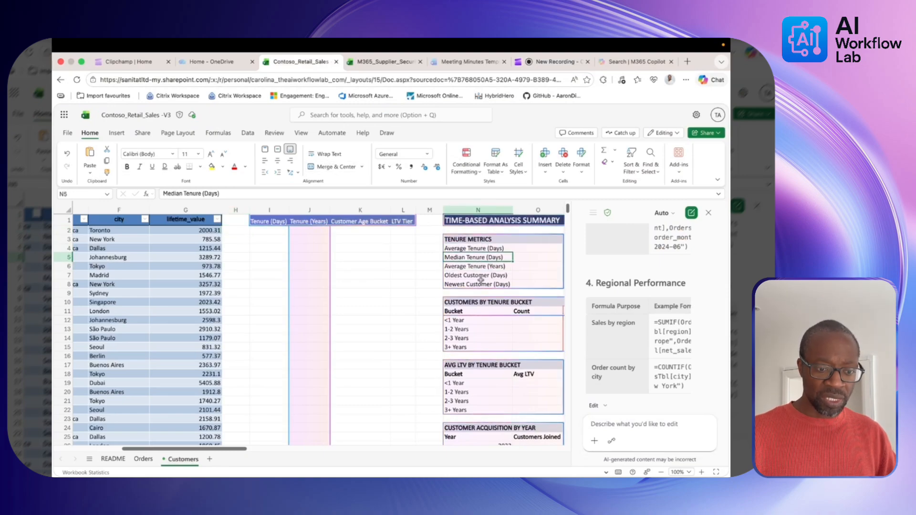
click(481, 302)
click(479, 319)
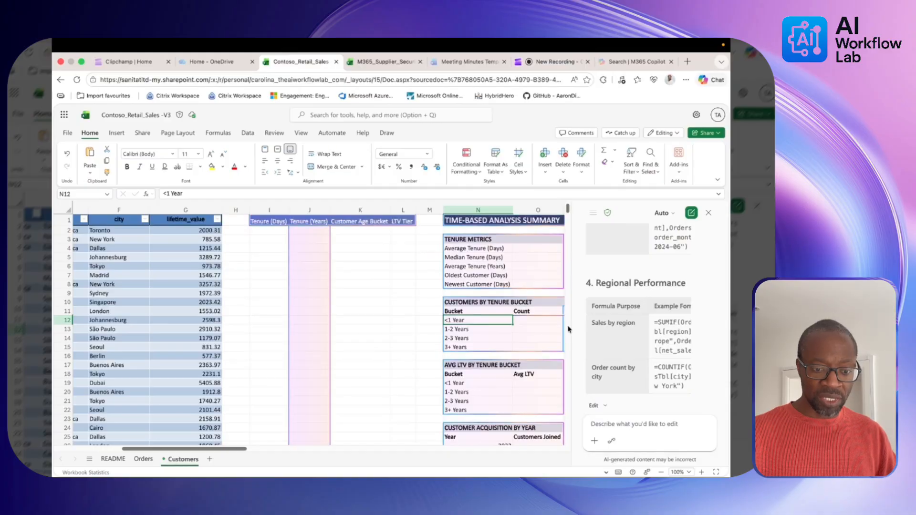
Widen the Copilot pane again to read its answer and scroll across the Customers sheet.
drag(571, 327, 448, 327)
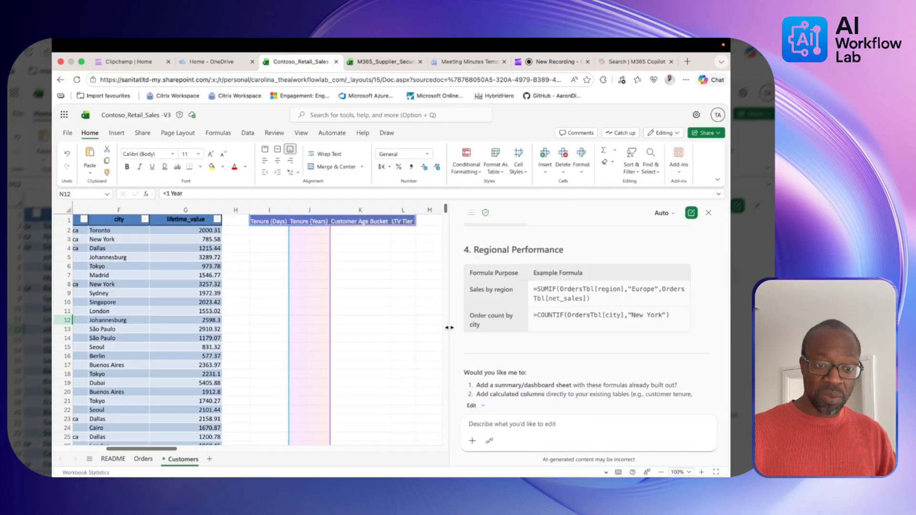
scroll(551, 334, down, 3)
scroll(551, 334, up, 8)
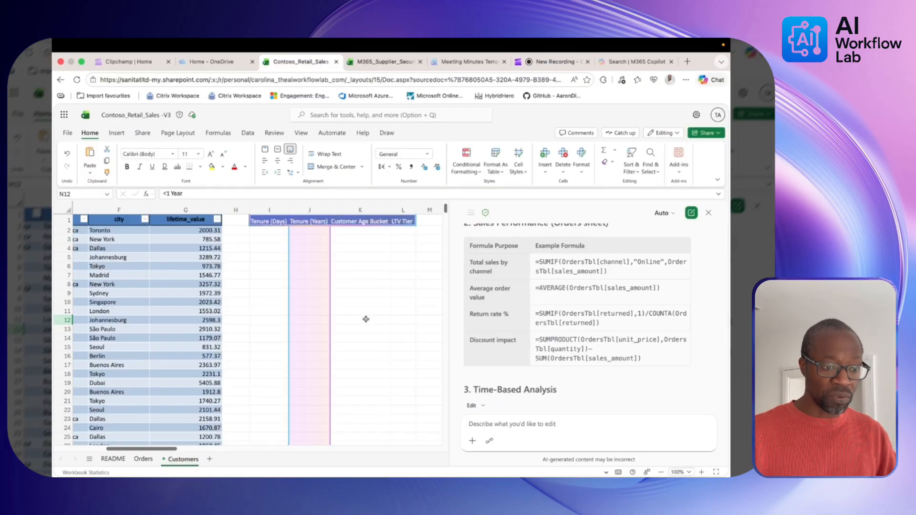
scroll(365, 319, down, 15)
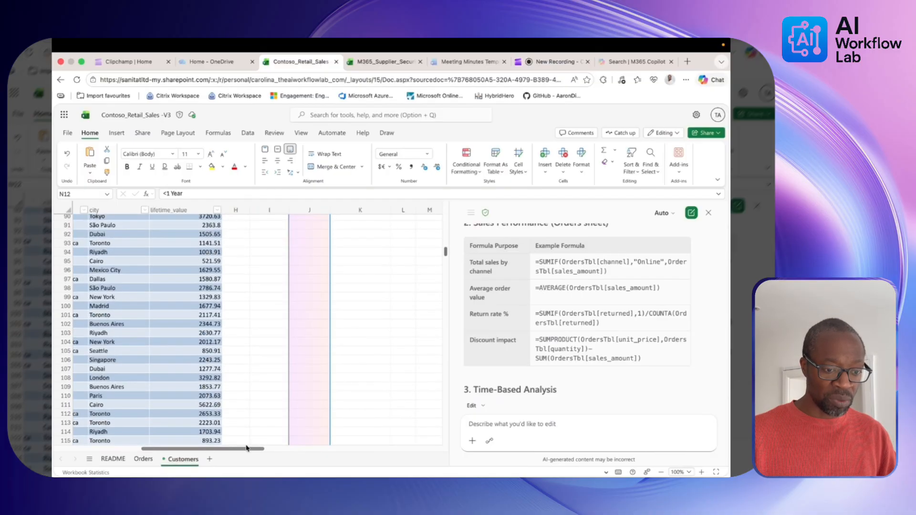
drag(247, 449, 331, 453)
scroll(369, 370, left, 10)
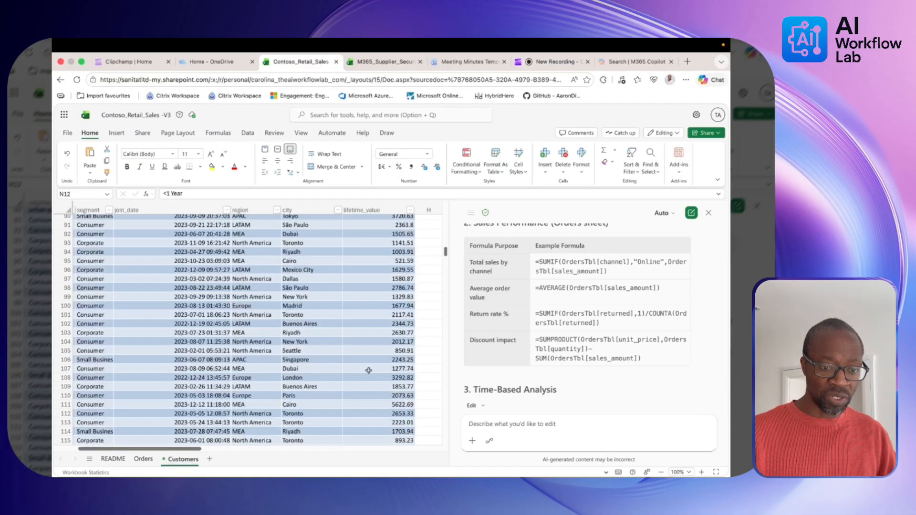